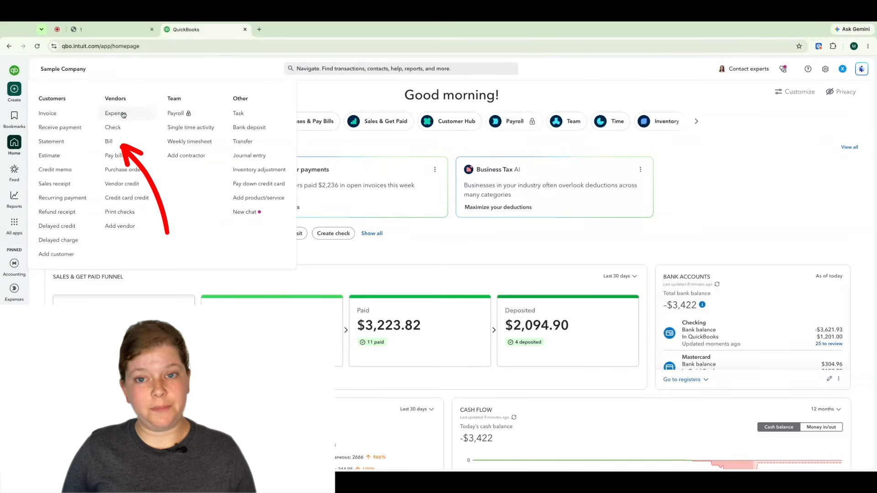
- Open a blank vendor bill form
left_click(116, 141)
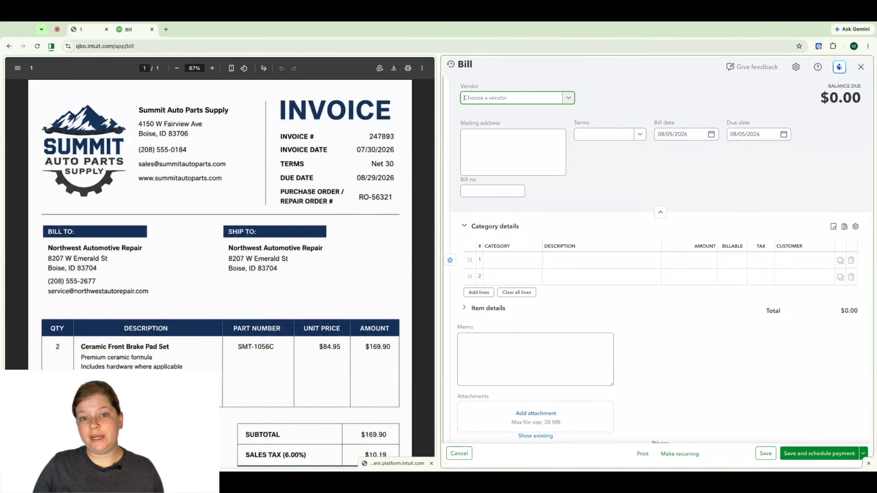
left_click(861, 67)
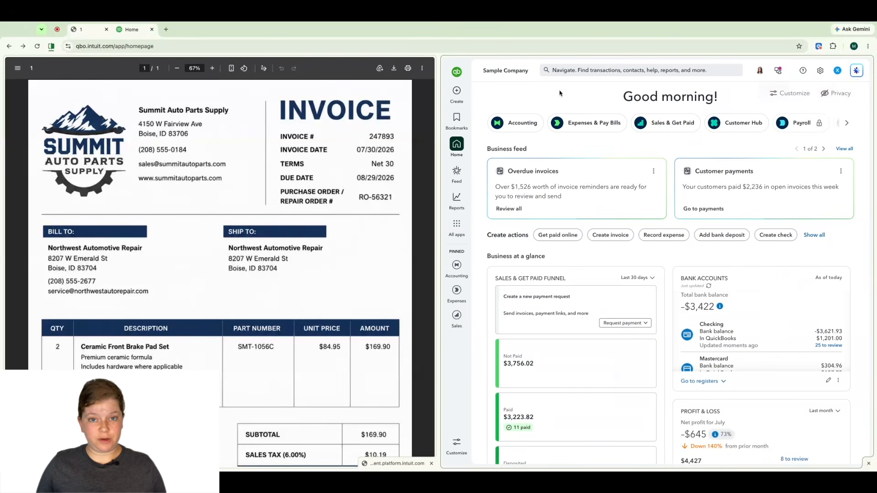
left_click(458, 93)
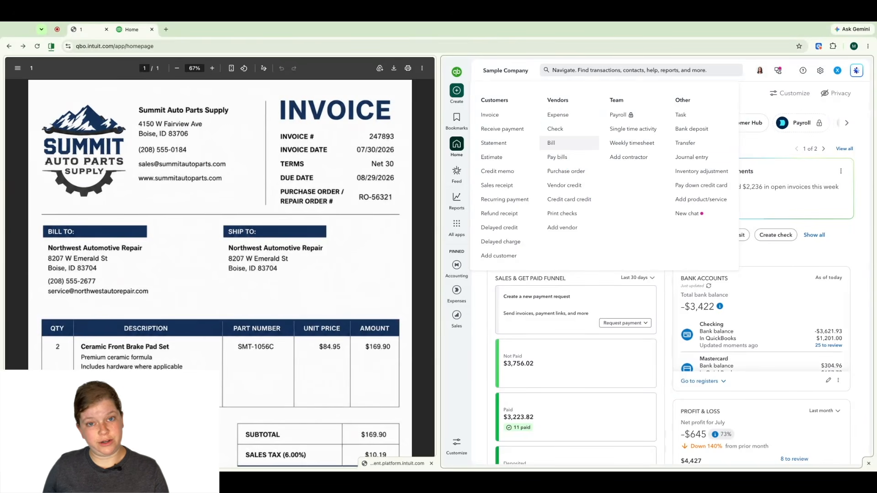
left_click(568, 144)
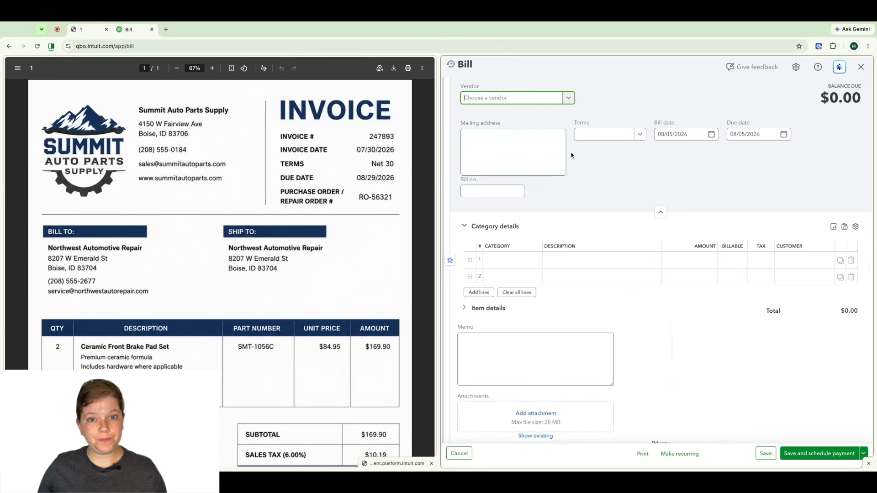
- Start adding a new vendor from the bill and set its display name to Summit Auto Parts Supply, copied from the invoice
left_click(508, 98)
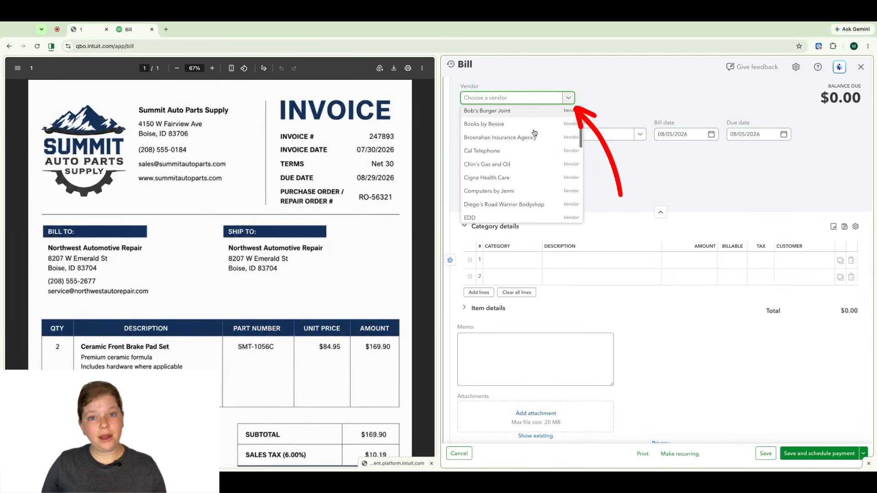
scroll(535, 132, "down", 2)
scroll(525, 132, "up", 2)
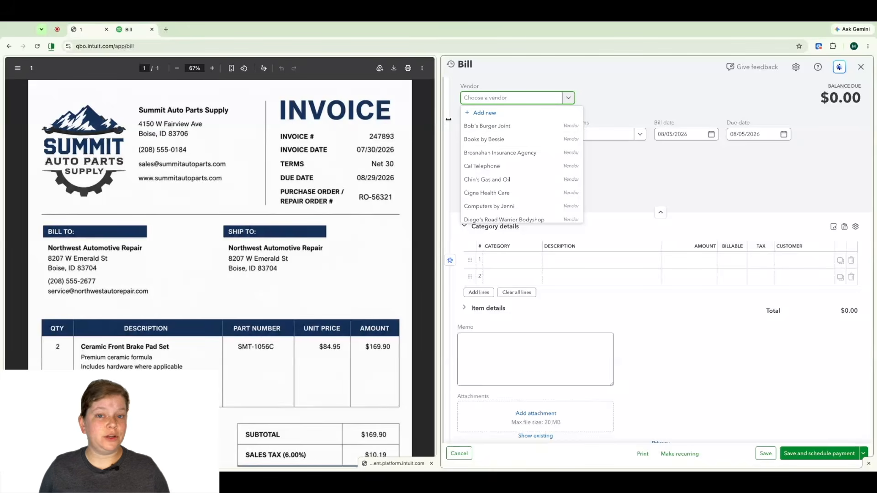
left_click(485, 113)
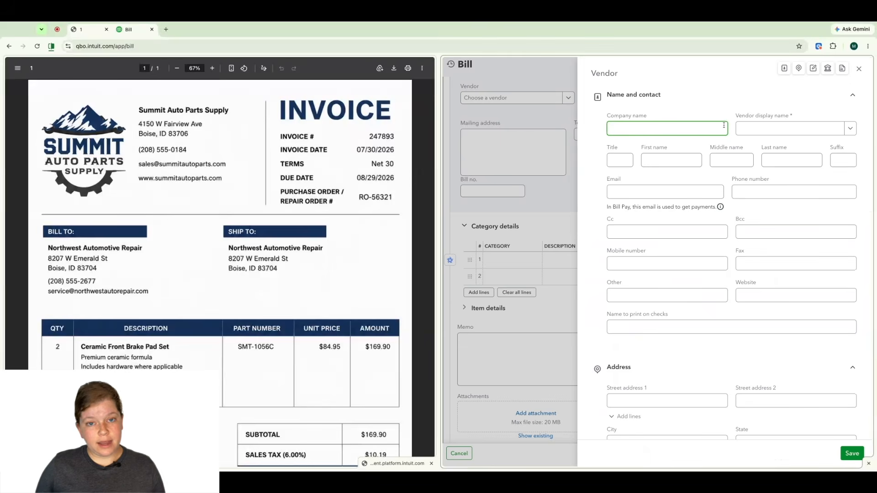
left_click_drag(138, 110, 229, 111)
key("ctrl+c")
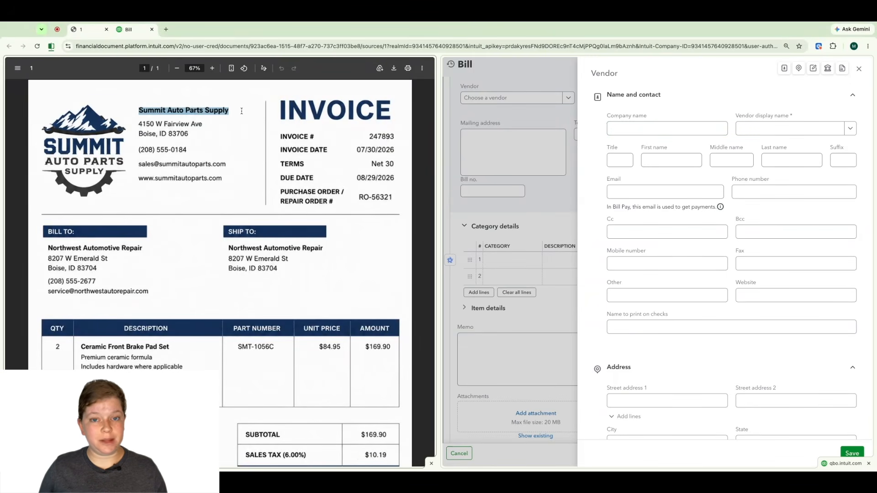
left_click(766, 131)
key("ctrl+v")
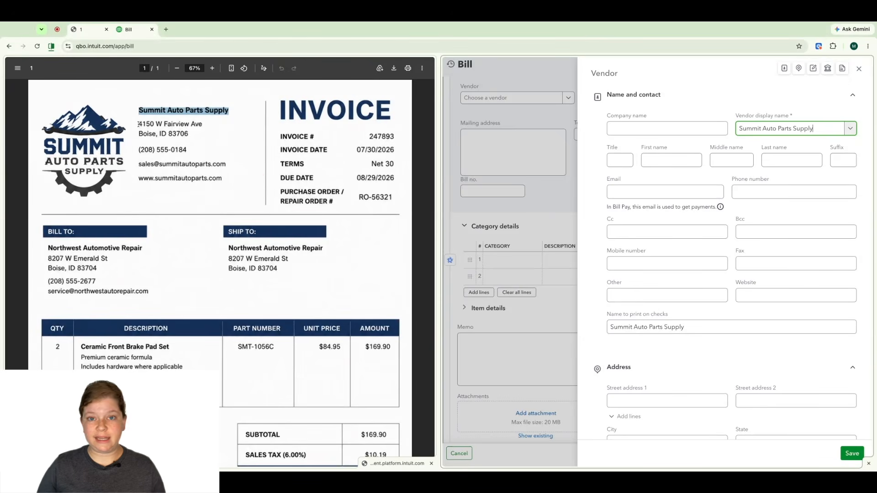
- Fill in the vendor's street address, city, state and ZIP code from the invoice
left_click_drag(138, 124, 203, 124)
key("ctrl+c")
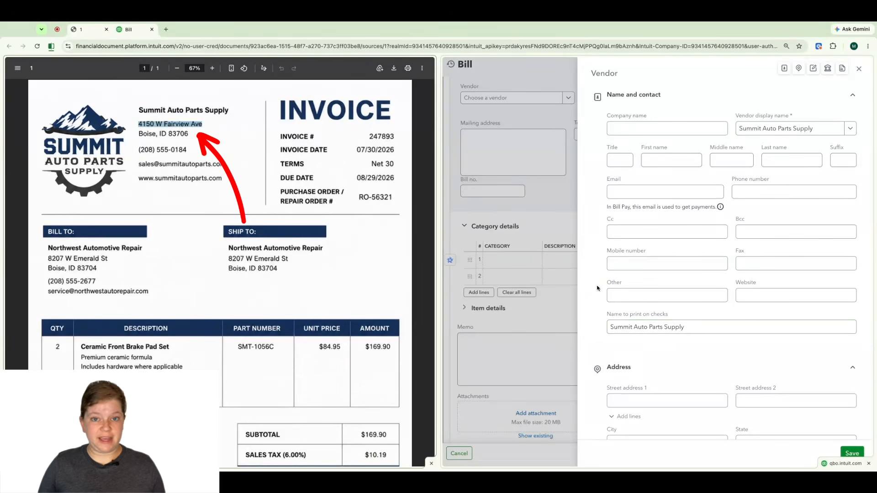
left_click(667, 401)
key("ctrl+v")
double_click(147, 133)
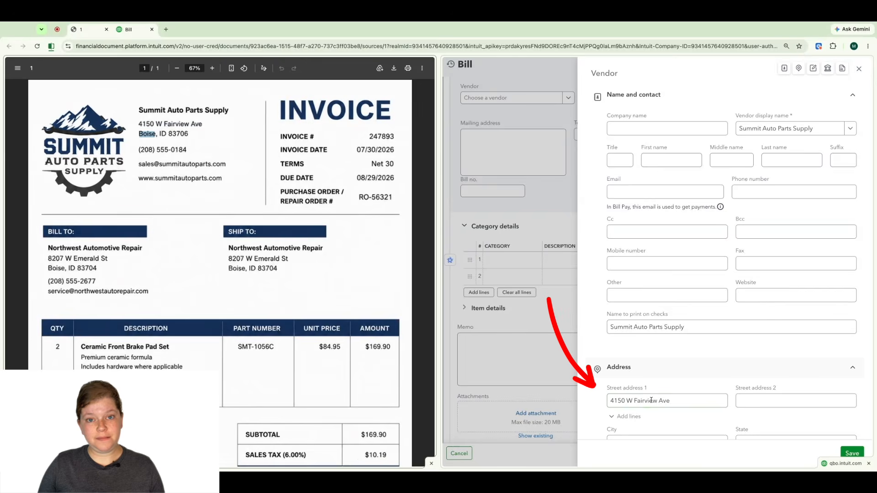
scroll(652, 400, "down", 1)
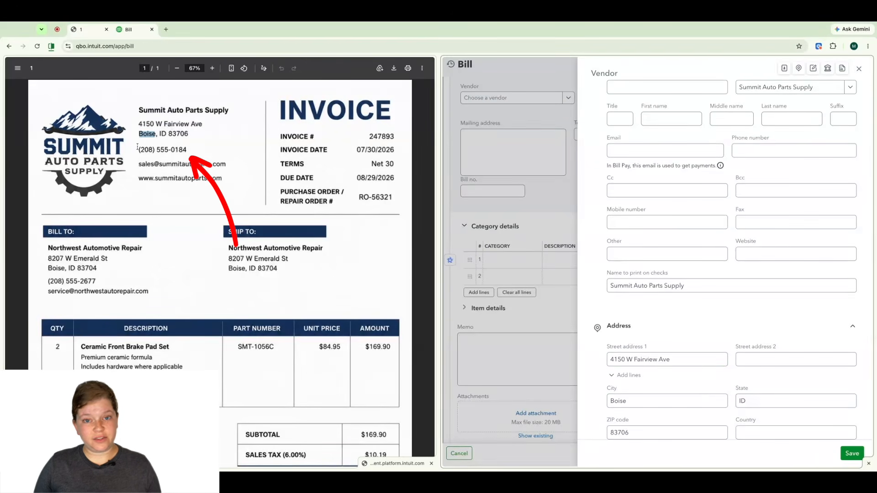
- Enter the vendor's phone number from the invoice and save the new vendor
left_click_drag(139, 149, 187, 150)
left_click(745, 191)
type("(208) 555-0184")
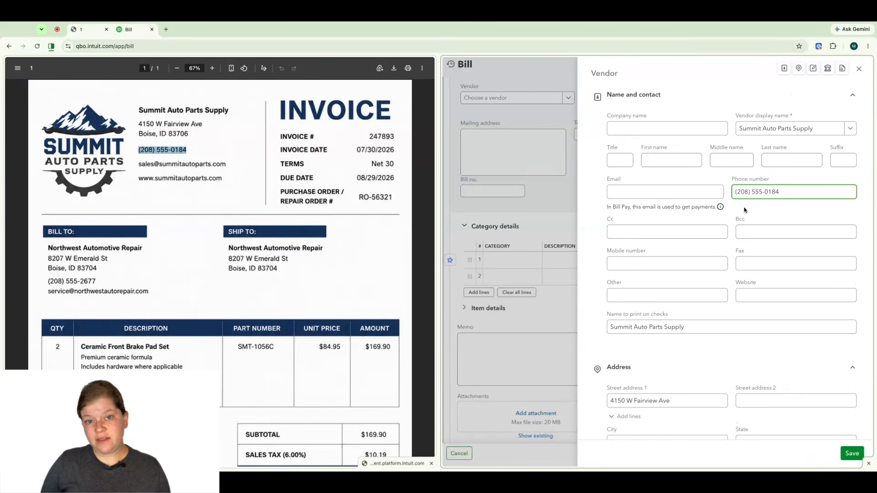
left_click(745, 210)
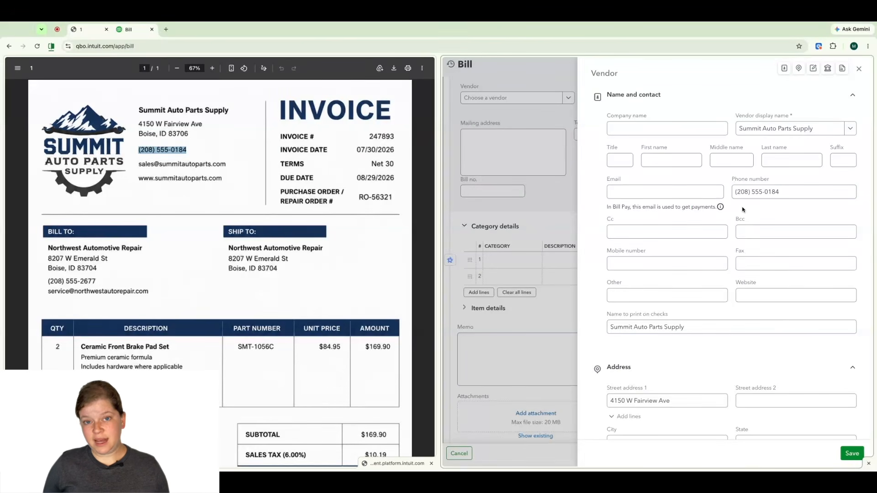
left_click(851, 455)
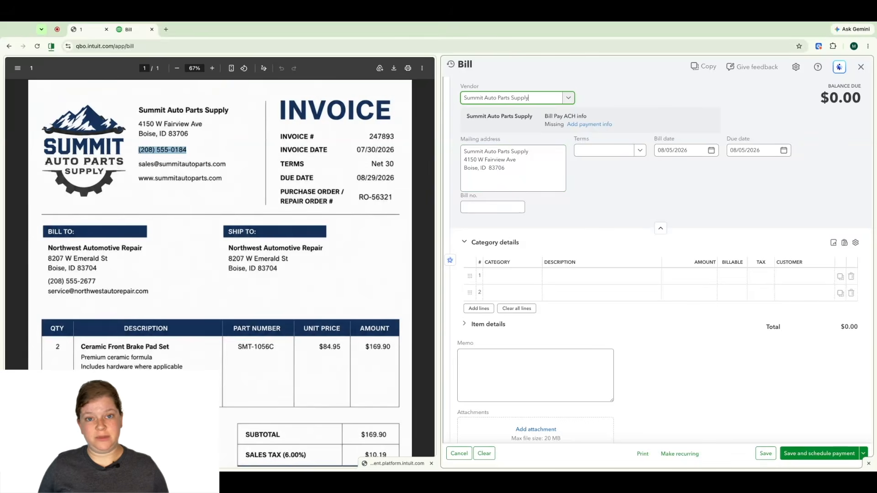
- Set the bill's terms to Net 30 and the bill date to 07/30/2026, checking the due date against the invoice
left_click(604, 151)
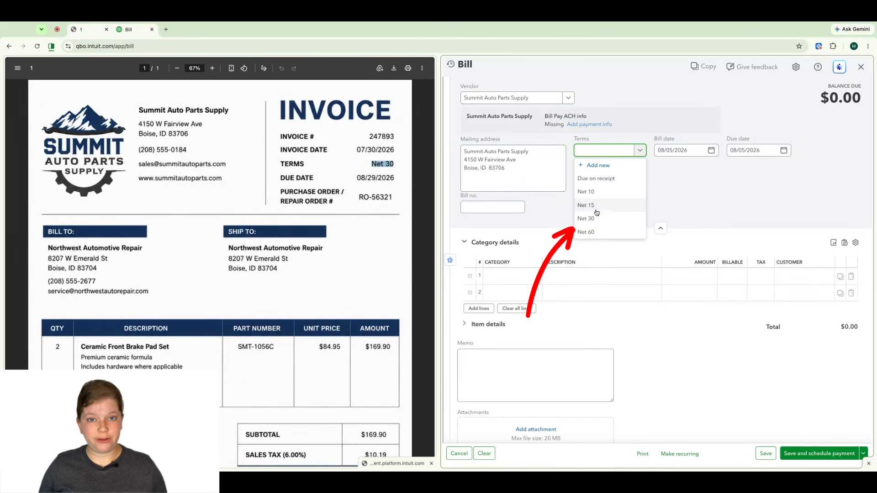
left_click(598, 224)
left_click_drag(394, 150, 311, 150)
left_click(711, 150)
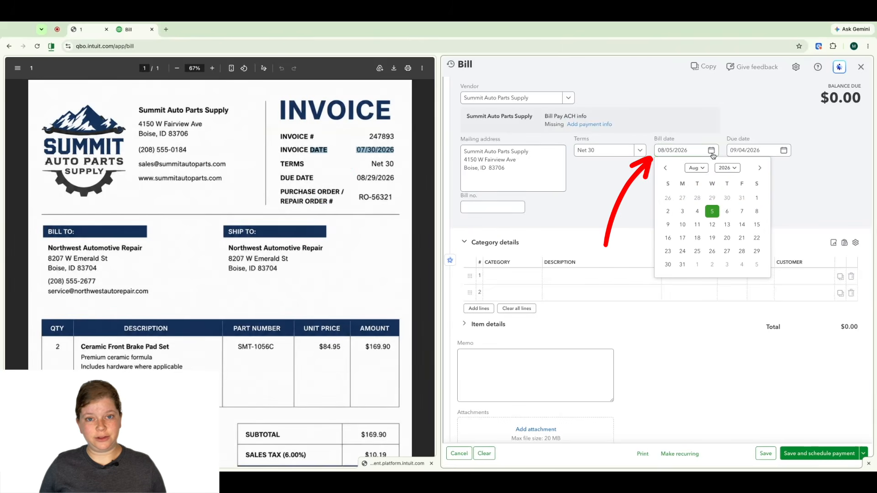
left_click(728, 198)
left_click_drag(396, 178, 356, 178)
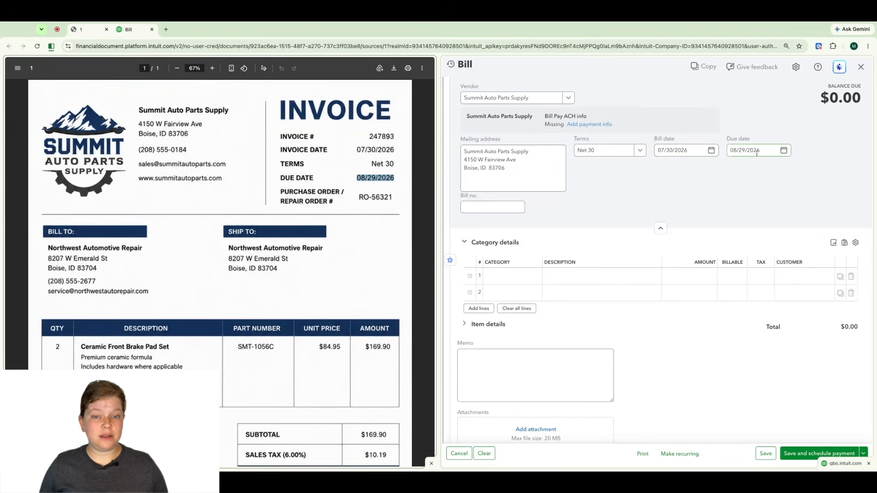
- Copy the invoice number from the supplier invoice into the bill number field
left_click_drag(368, 136, 396, 136)
key("ctrl+c")
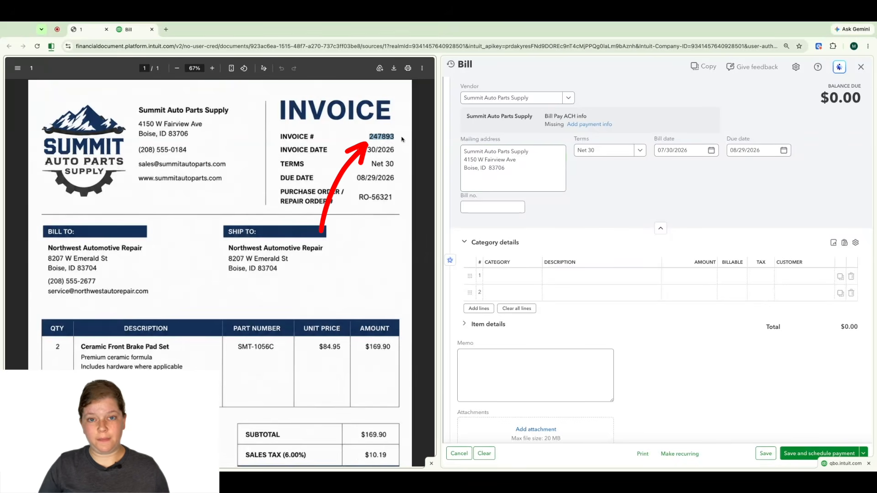
left_click(508, 209)
key("ctrl+v")
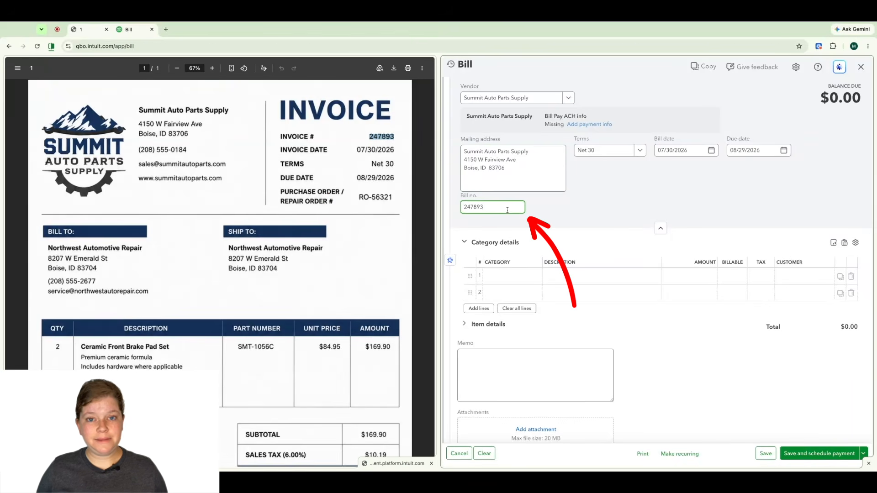
left_click(599, 213)
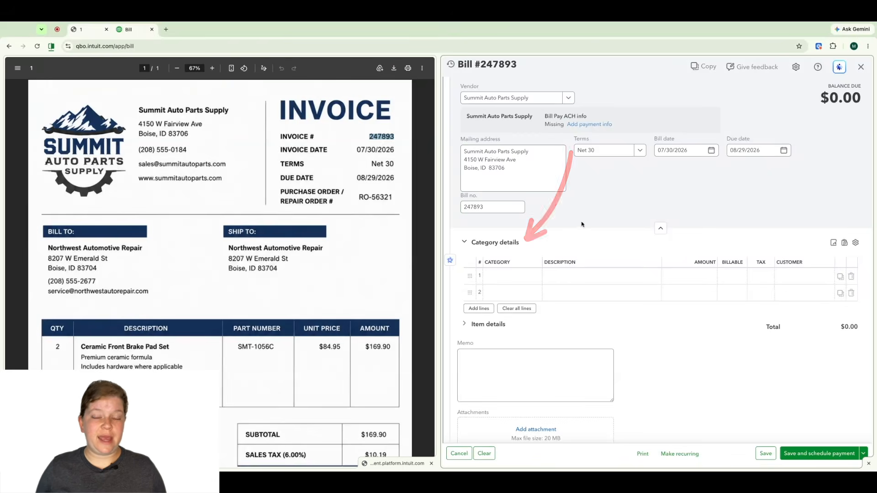
- Expand the bill's item details and assign the Parts category to the first category line
left_click(464, 325)
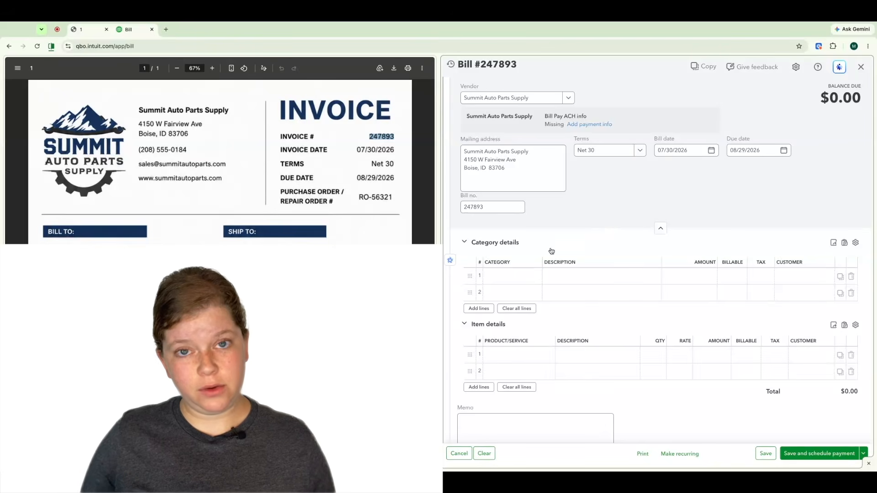
scroll(219, 162, "down", 3)
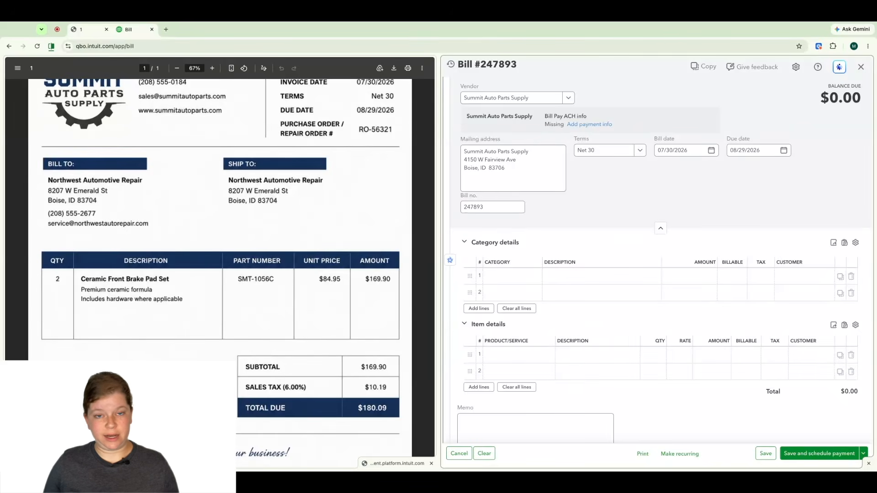
left_click(507, 277)
type("parts")
left_click(508, 304)
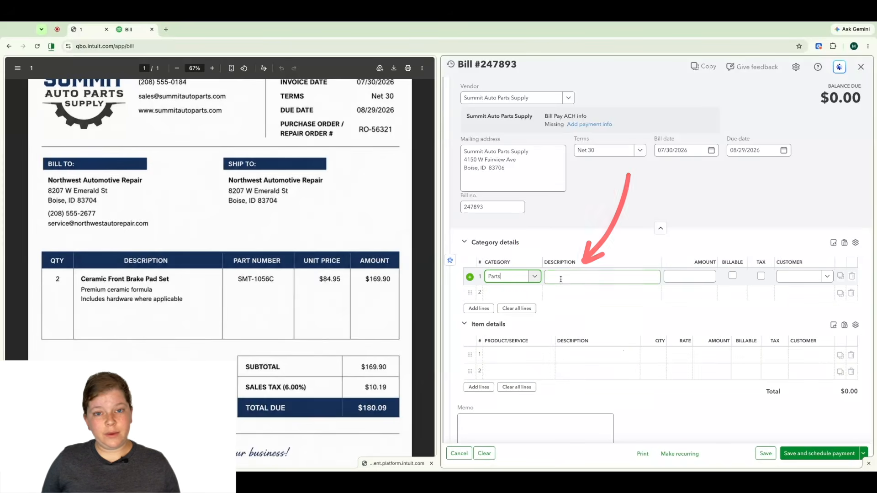
- Describe the Parts line as "Ceramic Front Brake Pad Set - SMT-1056C", using the item name and part number from the invoice
left_click(566, 277)
left_click_drag(79, 276, 170, 279)
key("super+c")
left_click(559, 278)
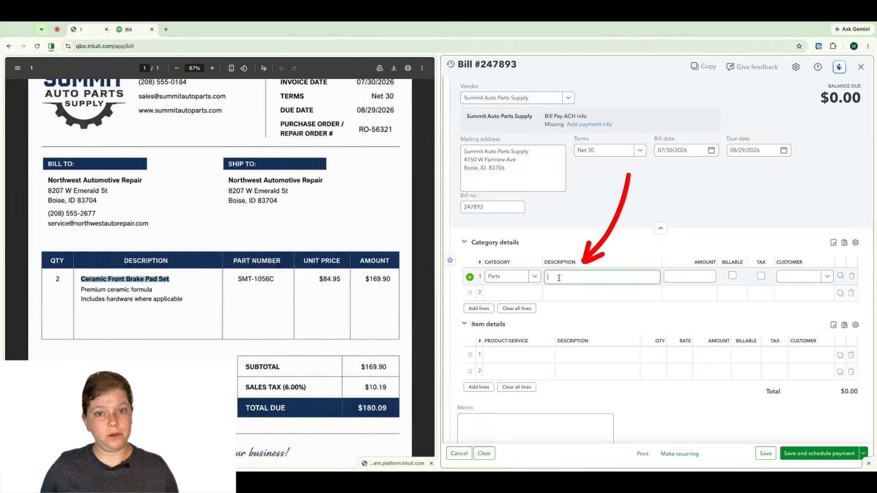
key("super+v")
left_click_drag(238, 279, 274, 280)
key("super+c")
left_click(638, 278)
type("-")
key("super+v")
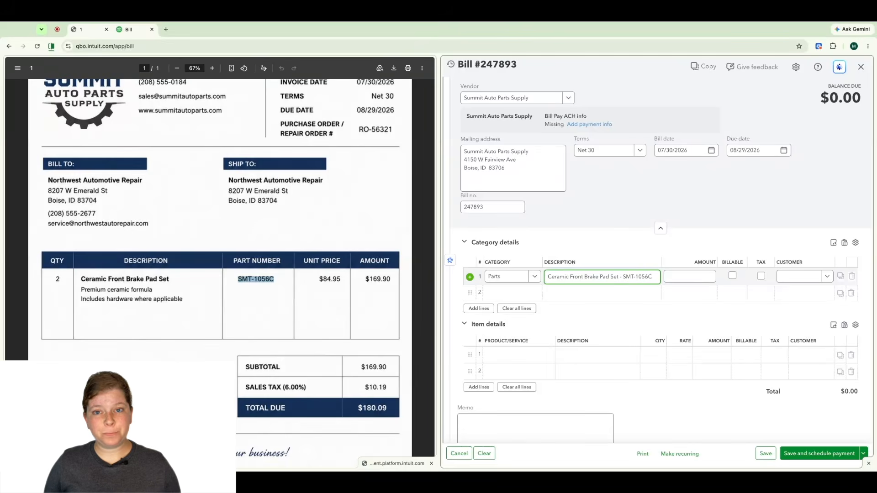
- Set the Parts line's amount to 180.09, the invoice's total due including sales tax
scroll(366, 399, "up", 1)
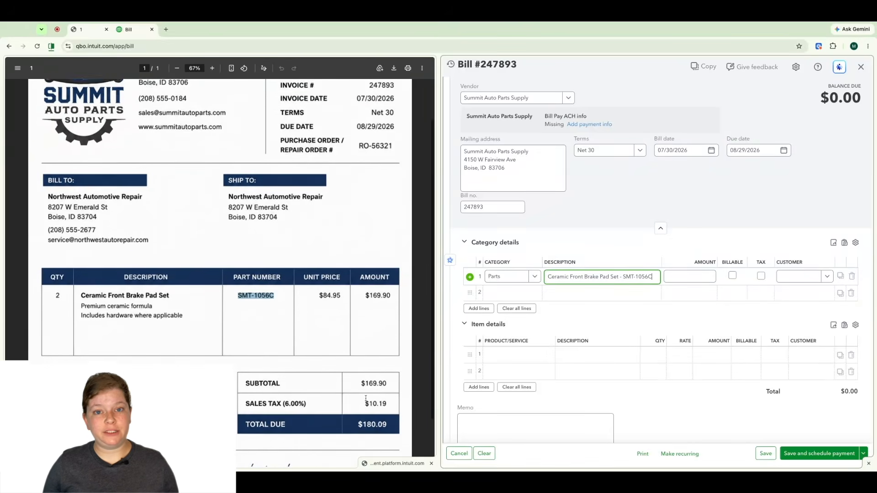
scroll(365, 398, "down", 4)
left_click(362, 367)
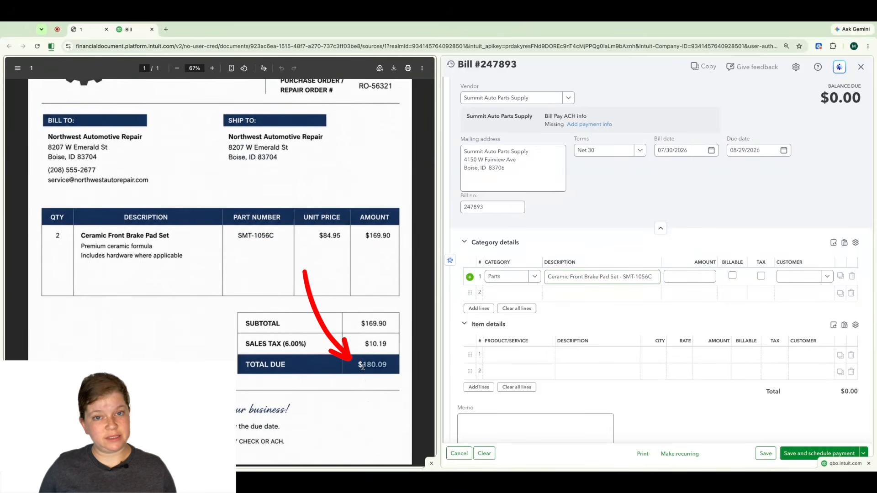
left_click(704, 277)
type("180.09")
left_click(725, 215)
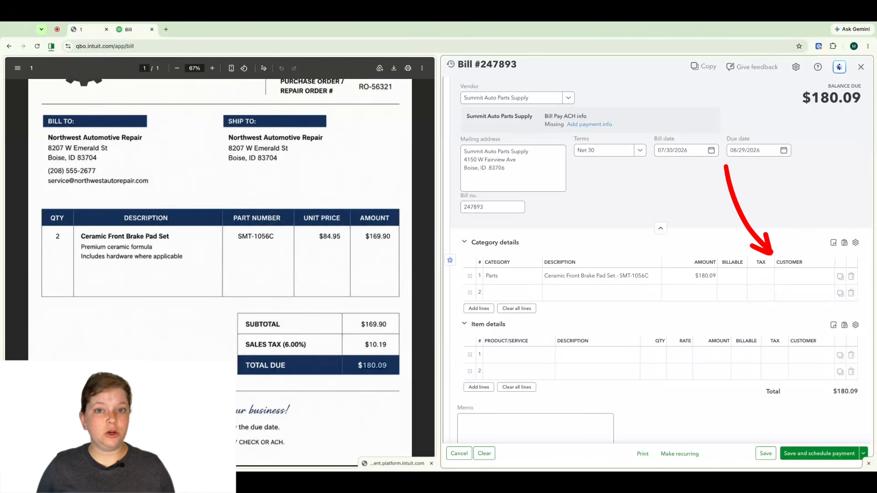
- Examine the customer choices and the billable option for the Parts line
left_click(818, 276)
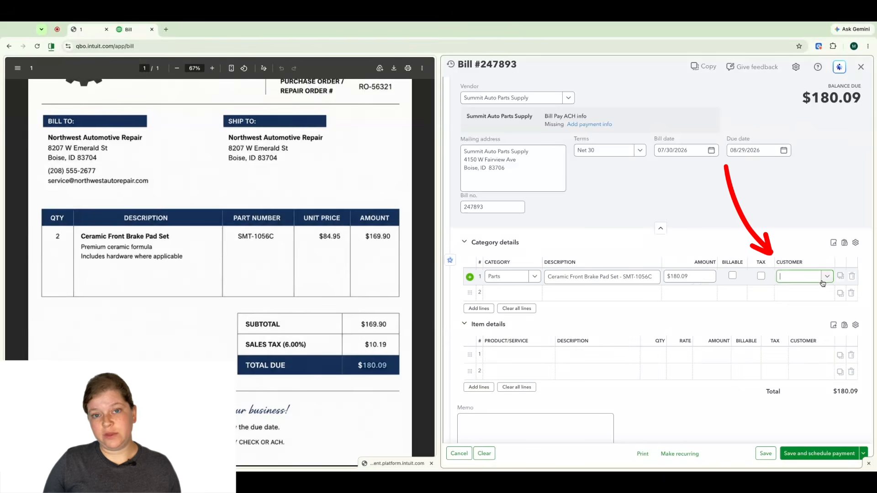
left_click(828, 279)
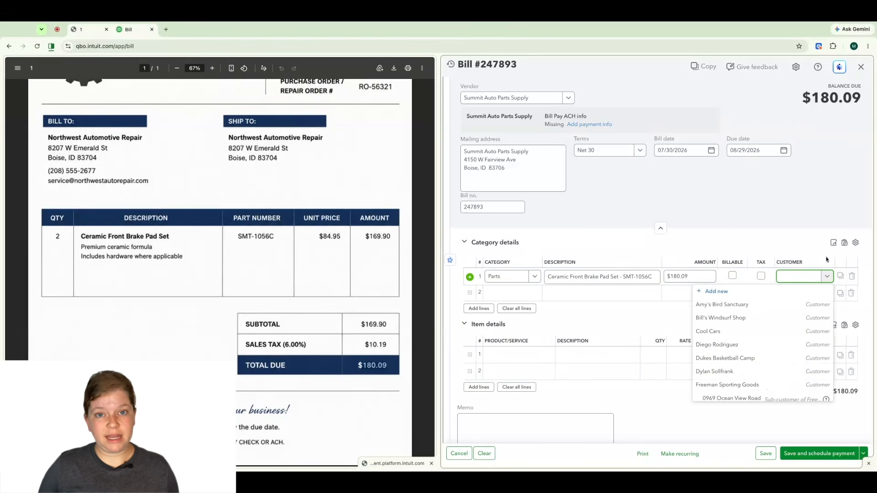
left_click(814, 212)
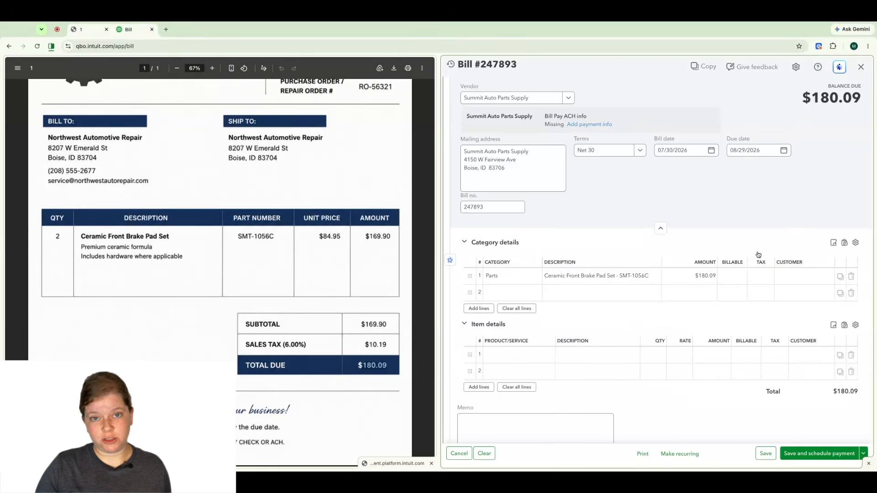
left_click(706, 275)
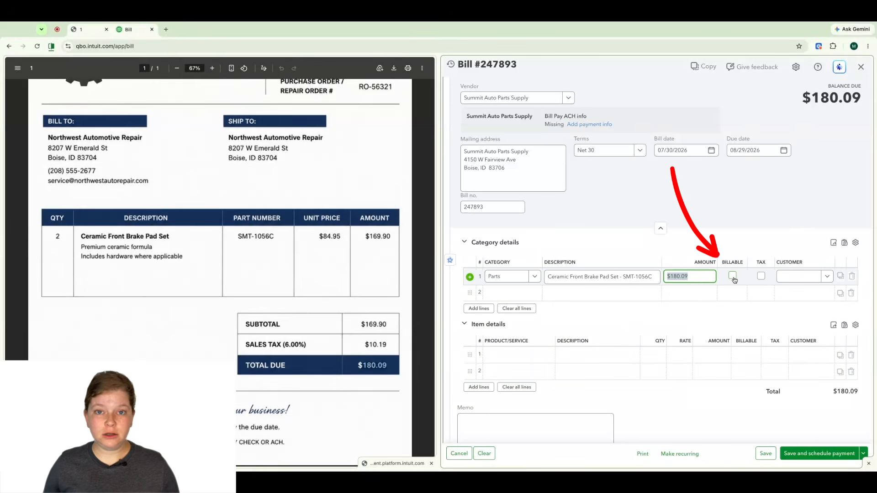
left_click(797, 229)
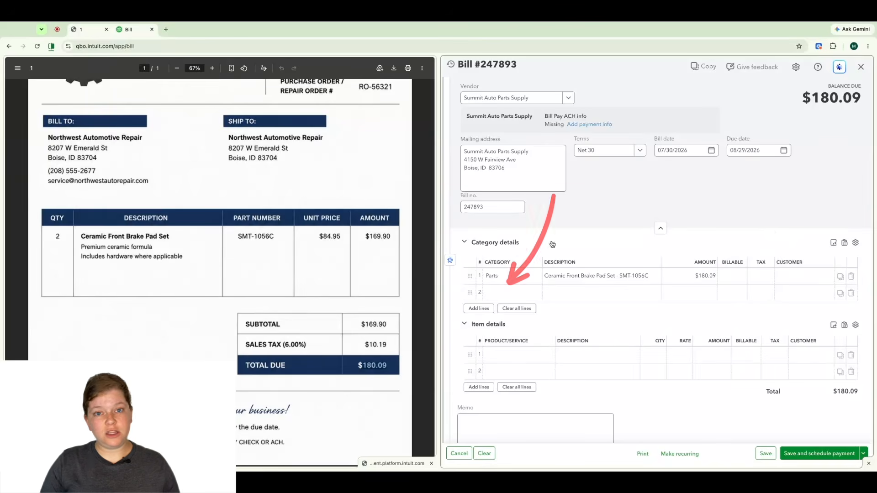
- Add a second category line for automobile Repairs & Maintenance, and delete that line from the bill
left_click(504, 295)
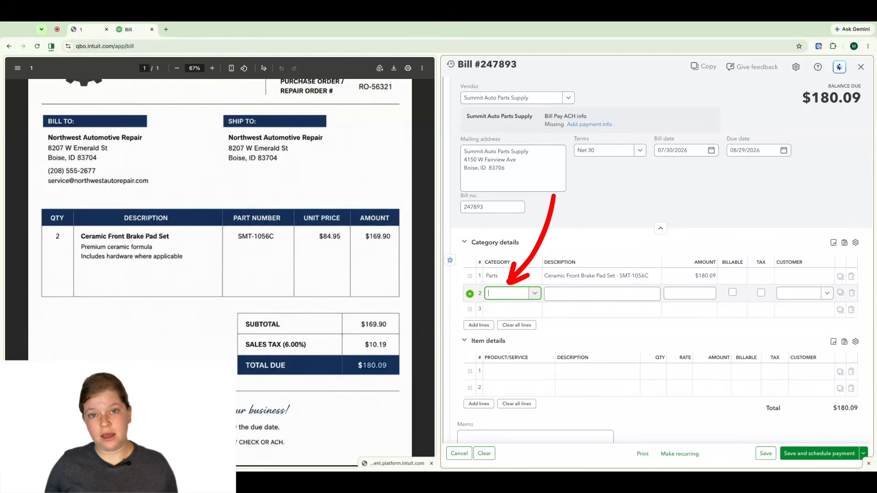
type("repairs")
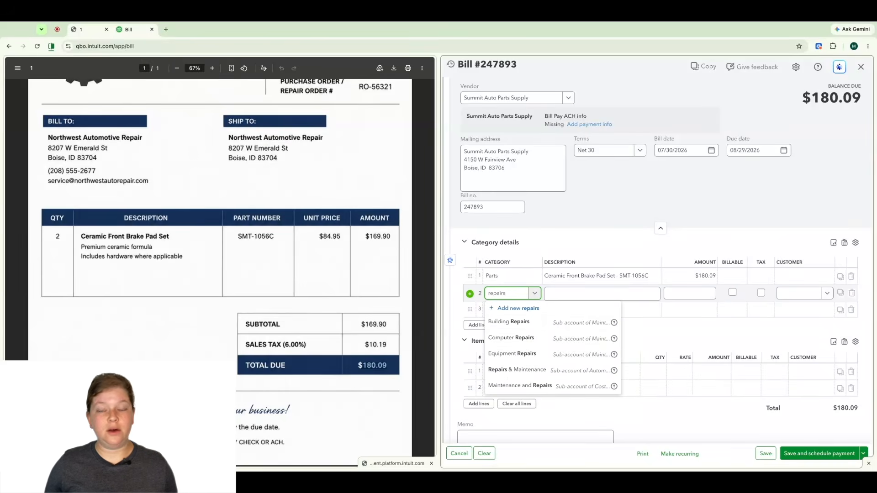
left_click(575, 370)
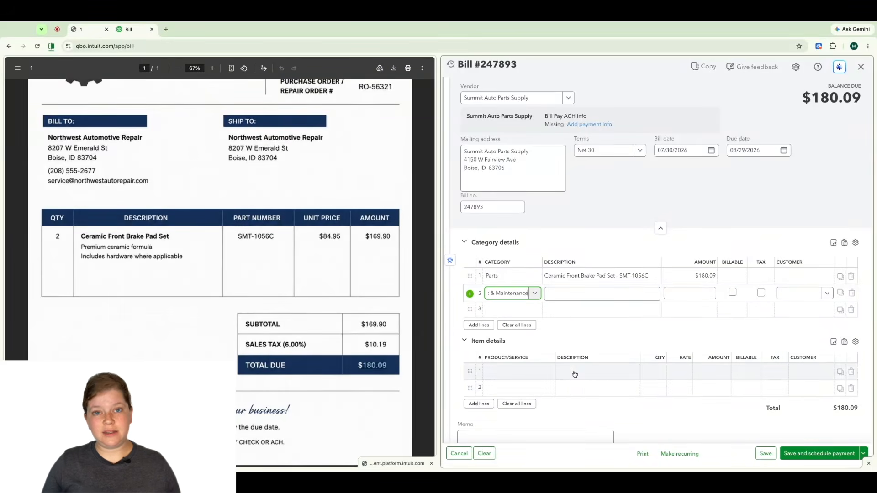
left_click(696, 294)
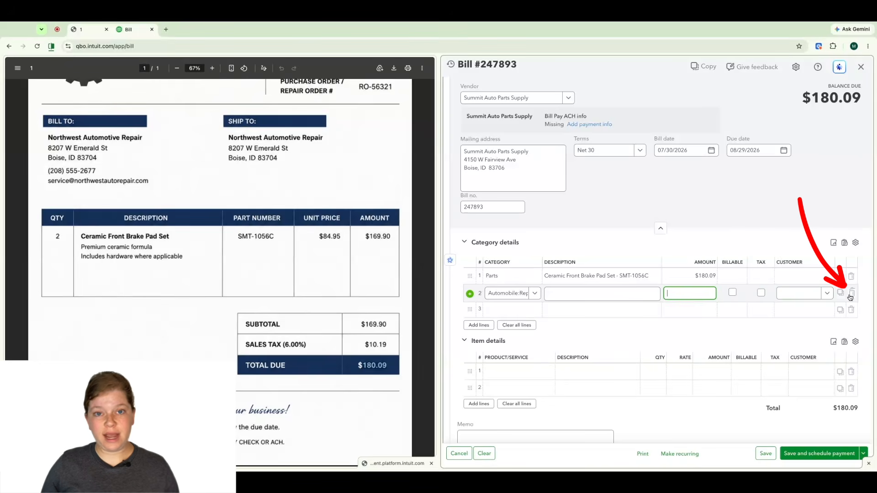
left_click(851, 294)
left_click(716, 211)
- Attach Summit Auto Parts Supply Invoice.pdf to the bill and save the bill
scroll(716, 237, "down", 2)
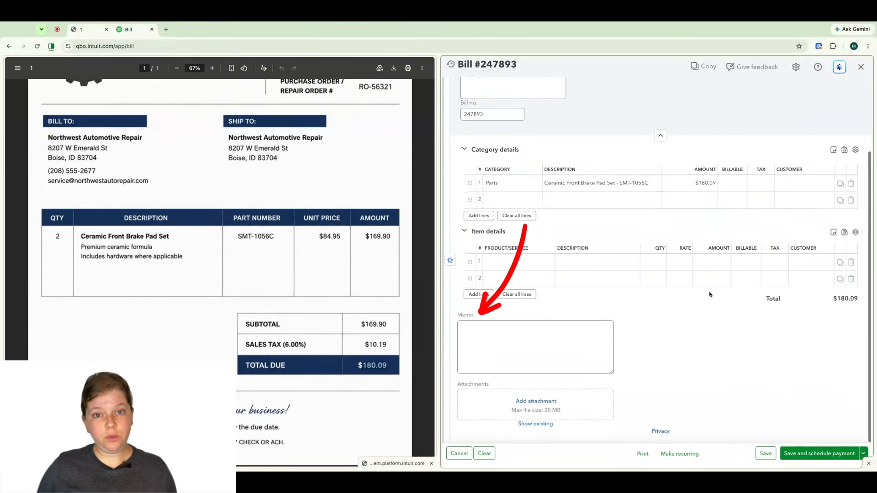
left_click(561, 340)
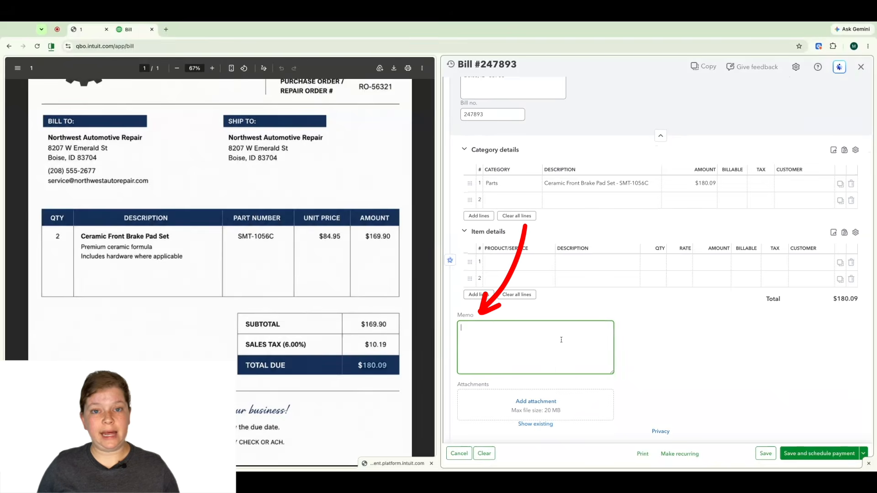
left_click(532, 406)
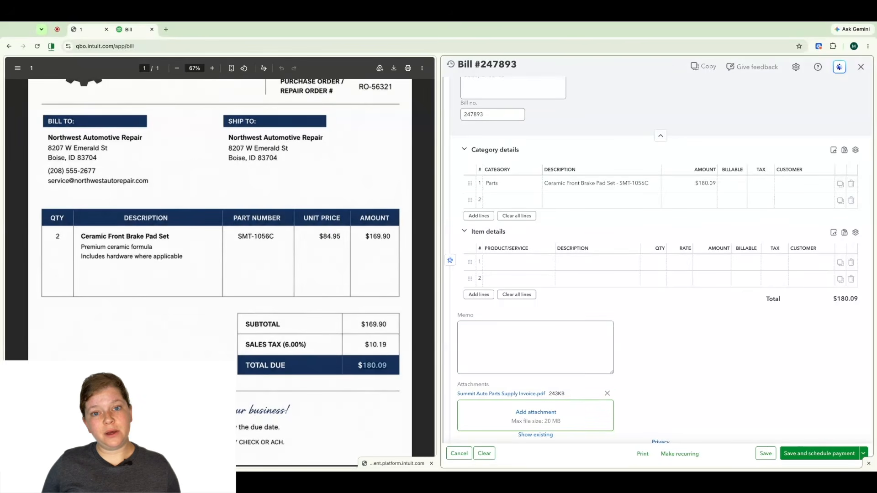
scroll(676, 359, "down", 1)
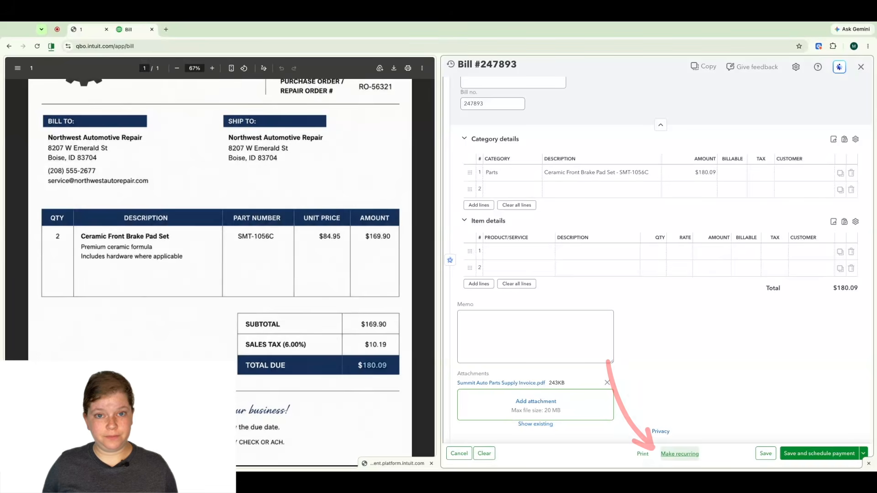
left_click(764, 457)
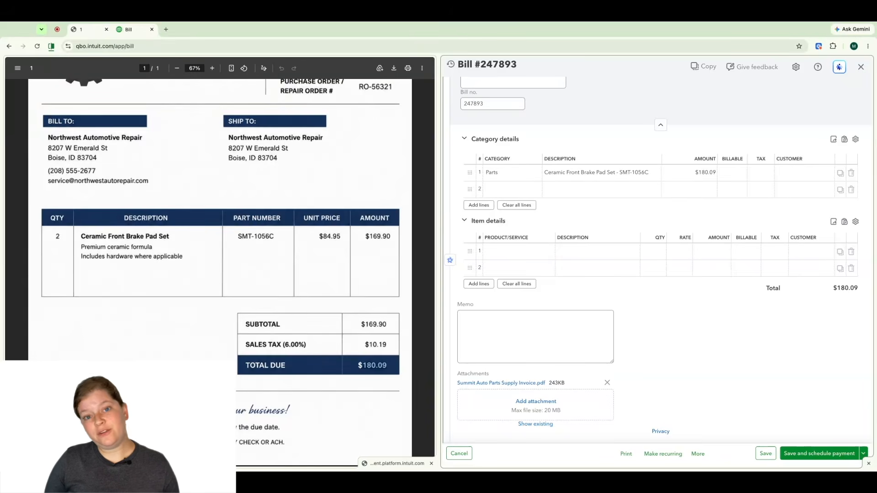
- Review the Bill Pay ACH fields in the bill's vendor record and save the record
scroll(590, 127, "up", 3)
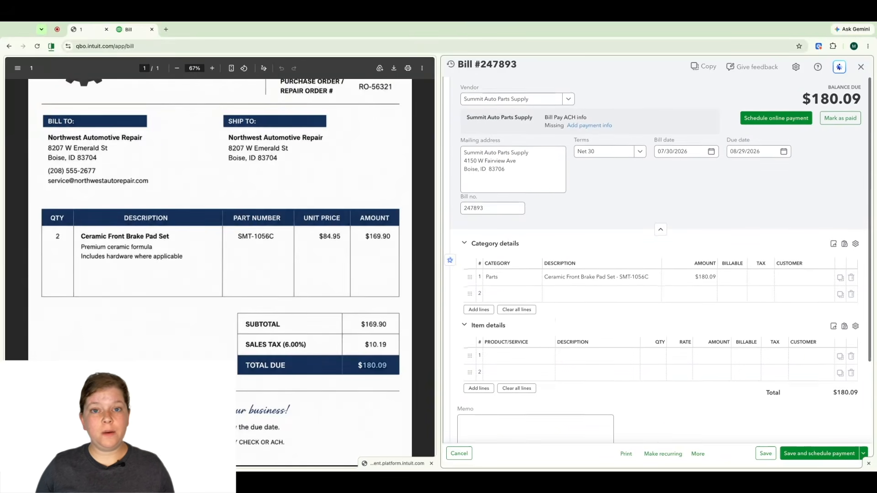
left_click(591, 128)
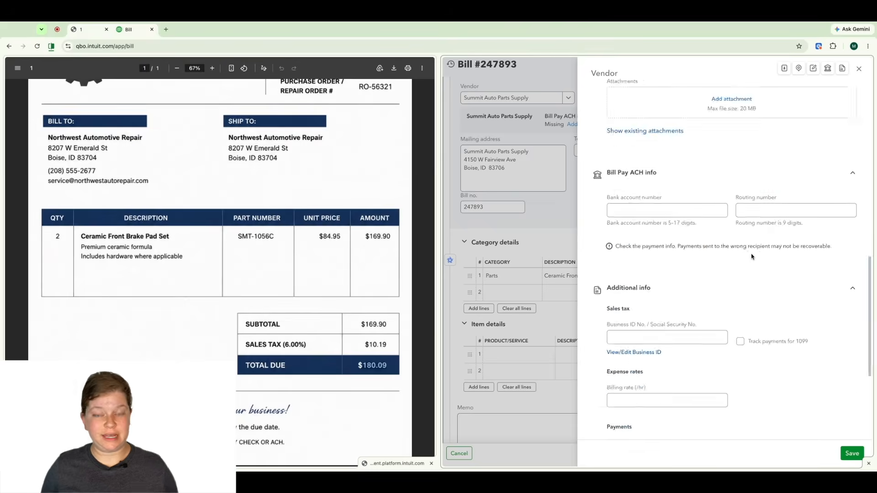
left_click(852, 454)
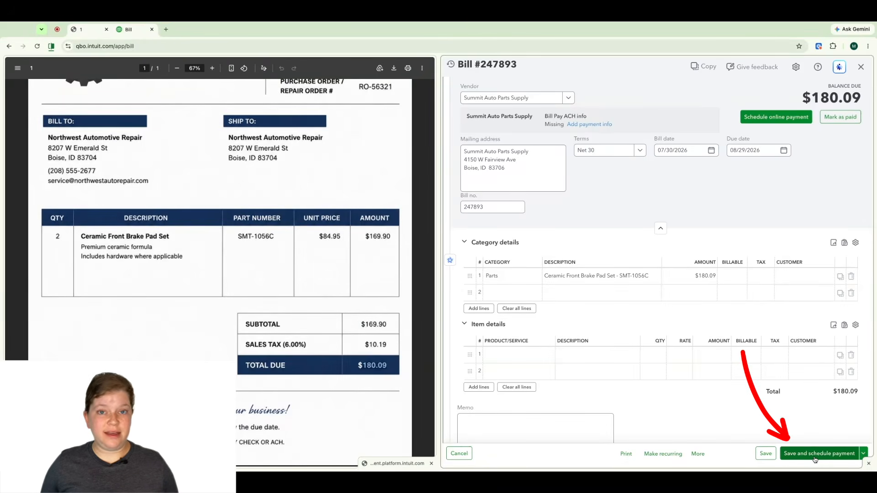
- Save and close the Summit Auto Parts Supply bill
left_click(864, 454)
left_click(828, 435)
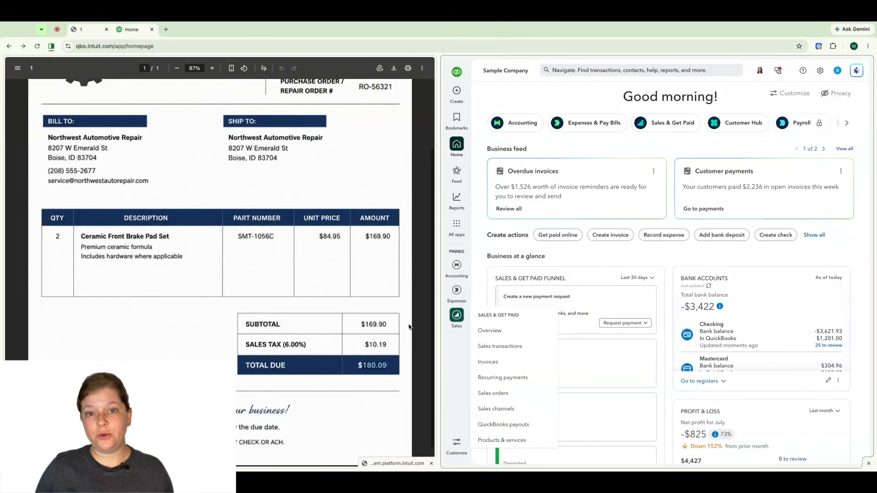
- Create a new bill and select Summit Auto Parts Supply as its vendor
scroll(219, 228, "up", 3)
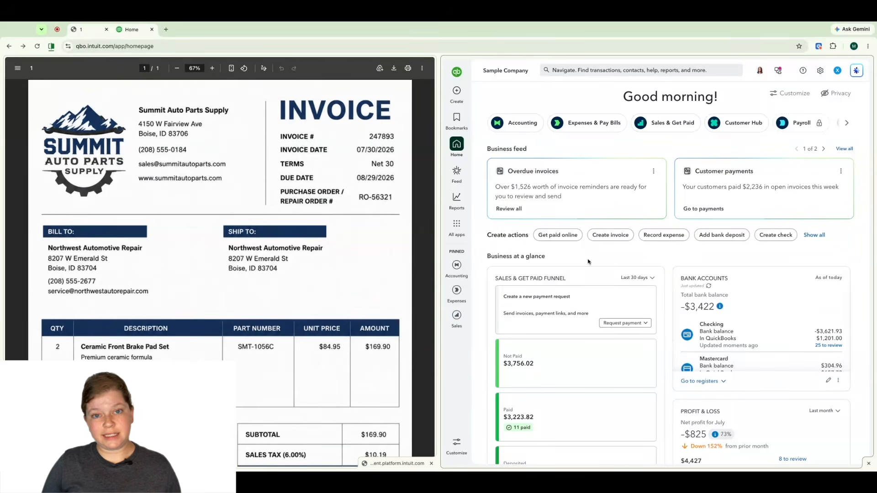
left_click(460, 97)
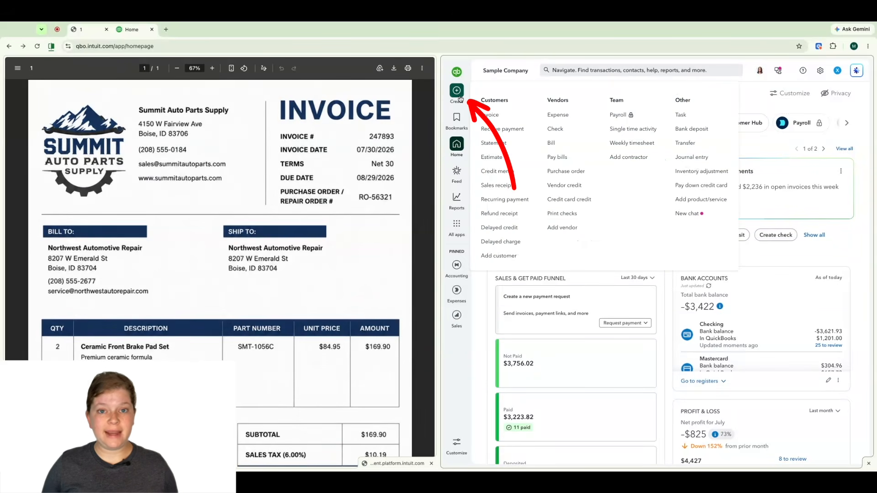
left_click(565, 143)
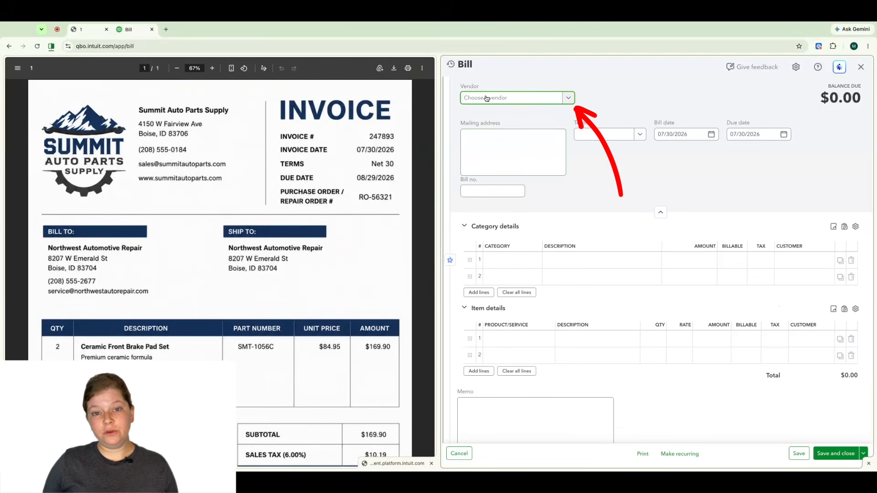
left_click(487, 99)
type("Summit")
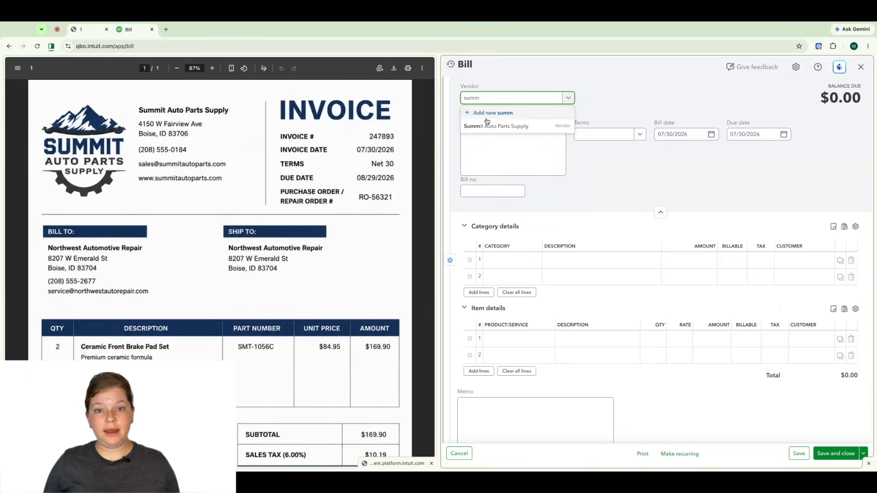
left_click(493, 125)
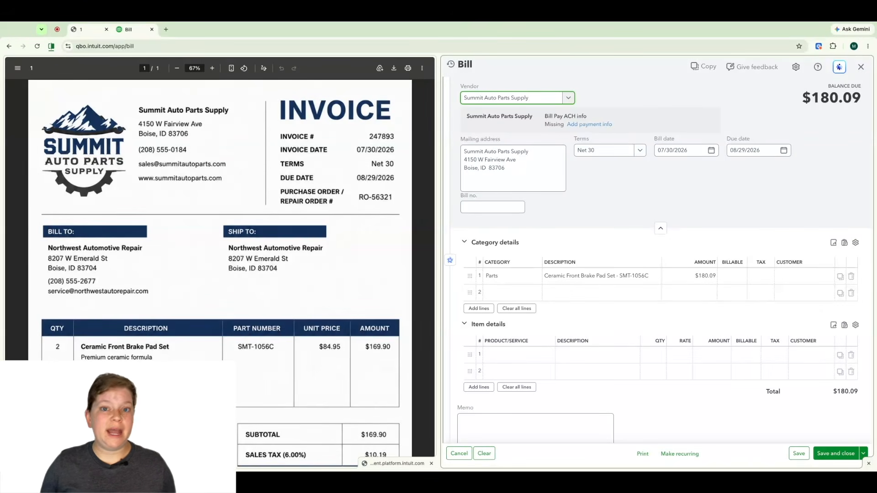
- Check the bill date on the pre-filled bill and discard the bill without saving
left_click(716, 151)
left_click(715, 167)
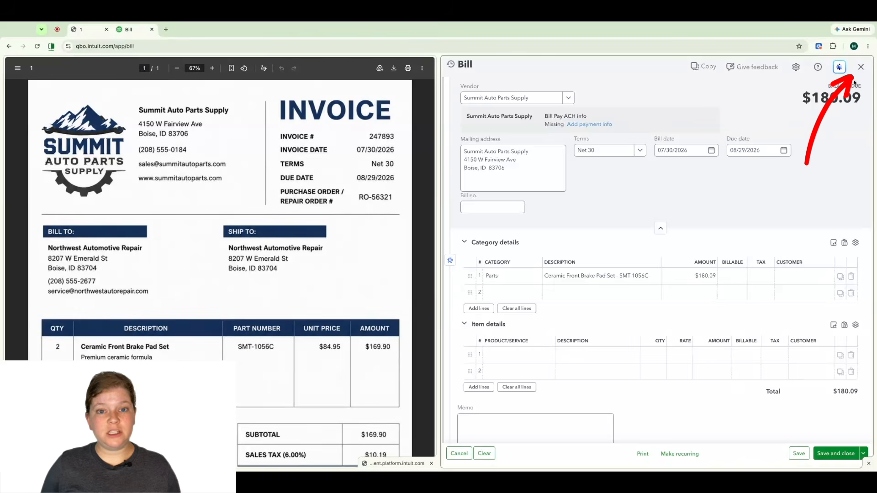
left_click(861, 67)
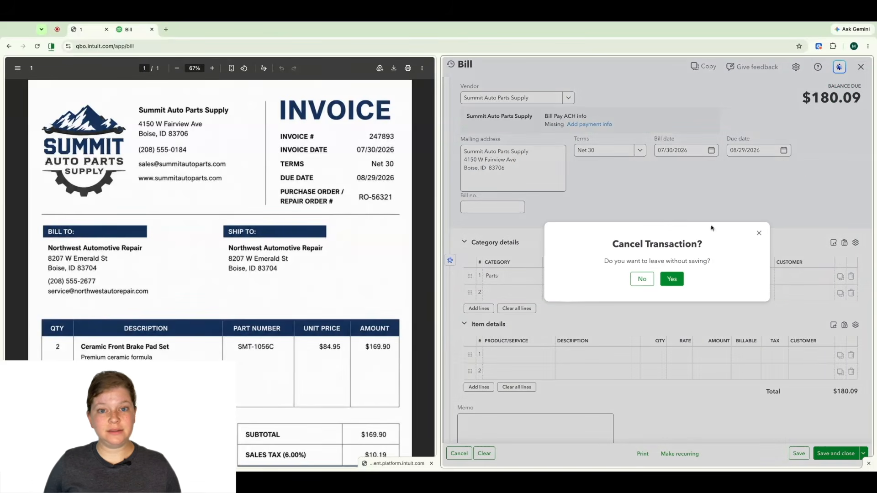
left_click(677, 284)
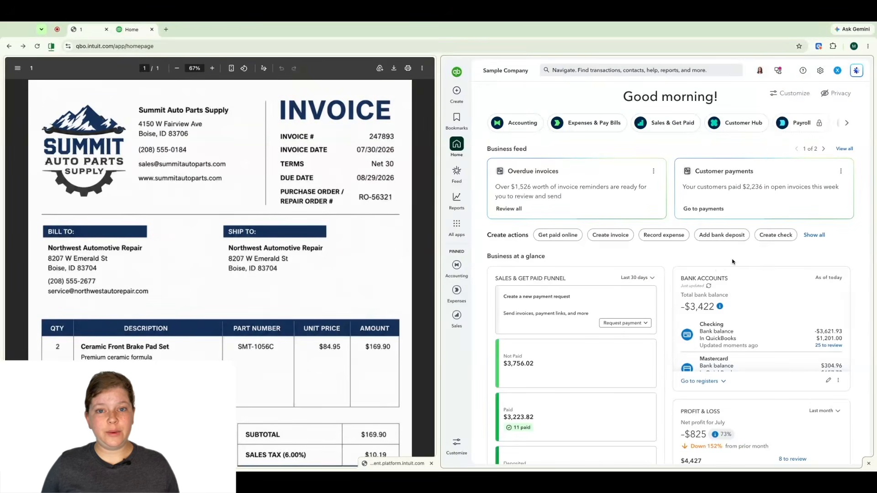
- Turn off pre-filling forms with previously entered content in the company's advanced automation settings, and save the change
left_click(821, 71)
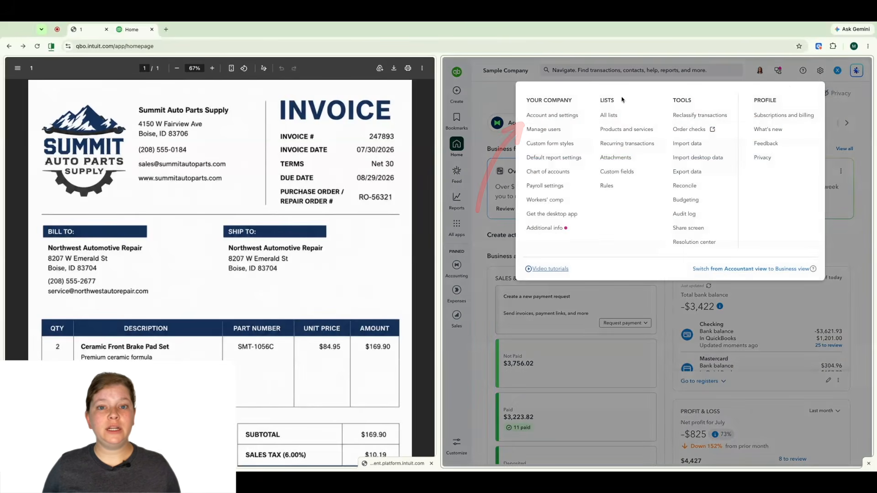
left_click(549, 119)
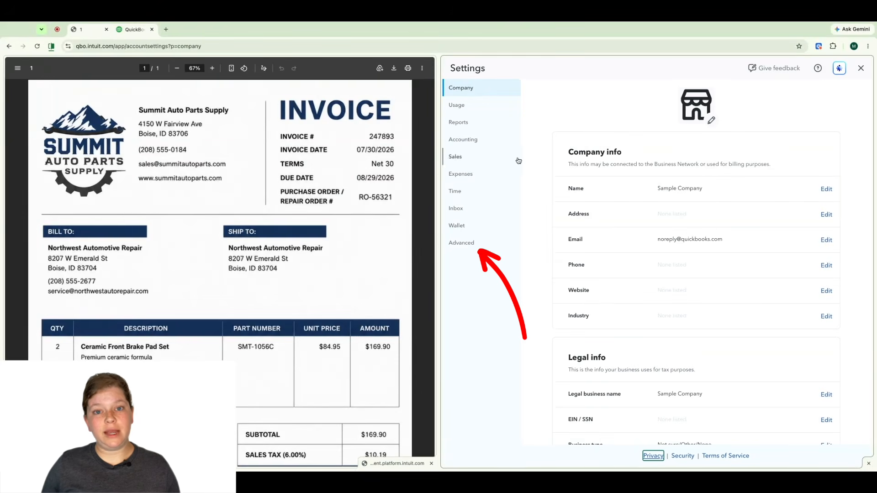
left_click(483, 244)
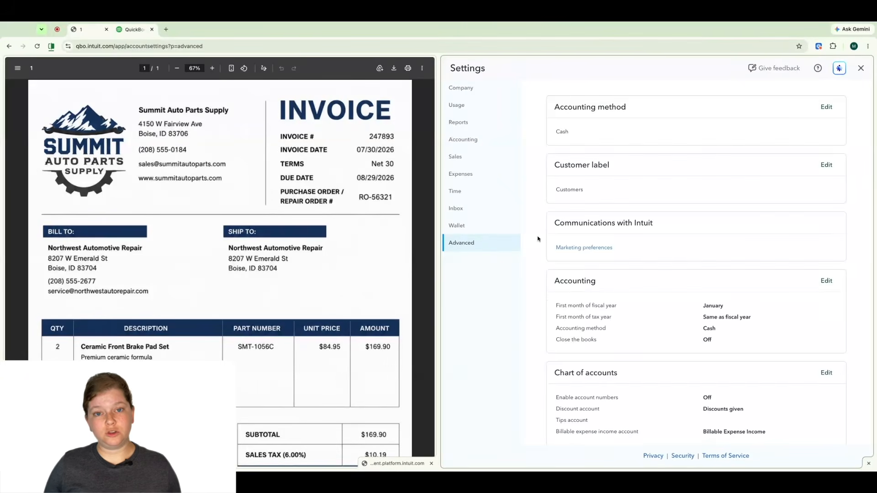
scroll(539, 239, "down", 4)
scroll(539, 239, "down", 4)
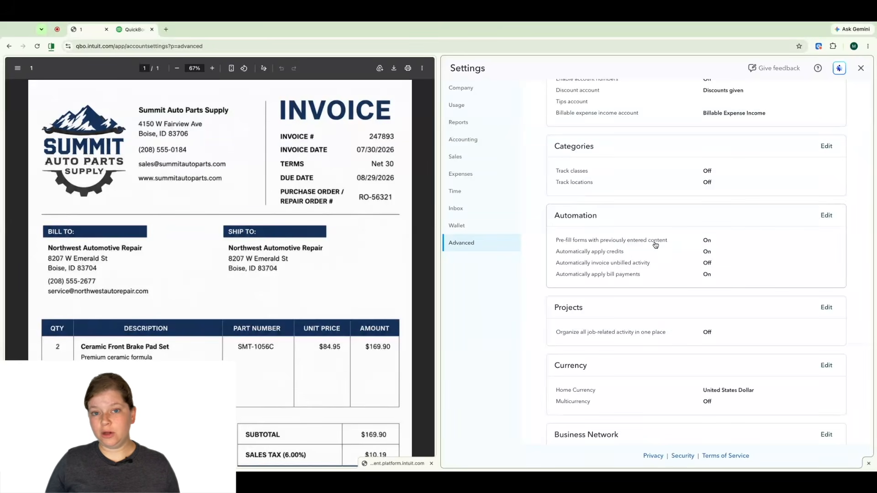
left_click(691, 247)
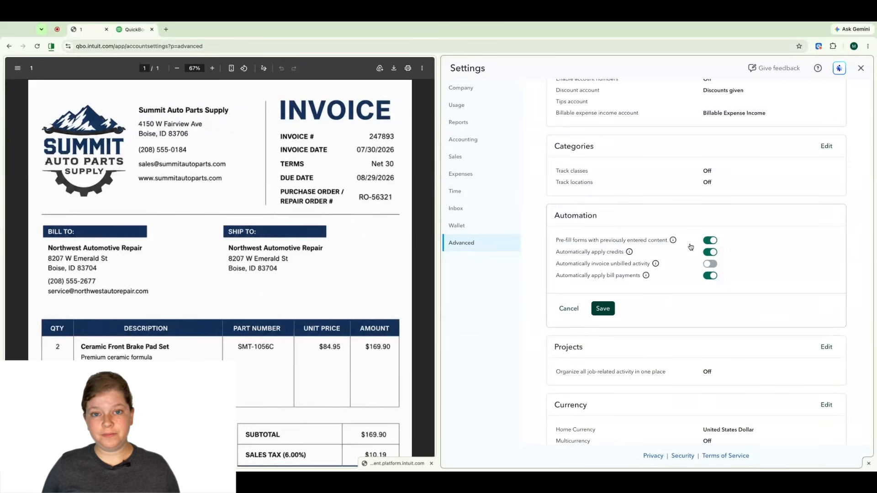
left_click(711, 241)
left_click(603, 311)
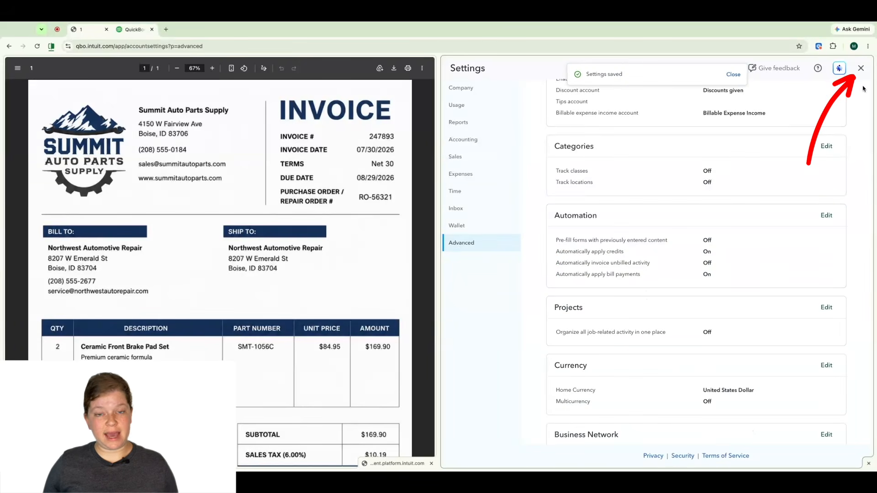
left_click(862, 69)
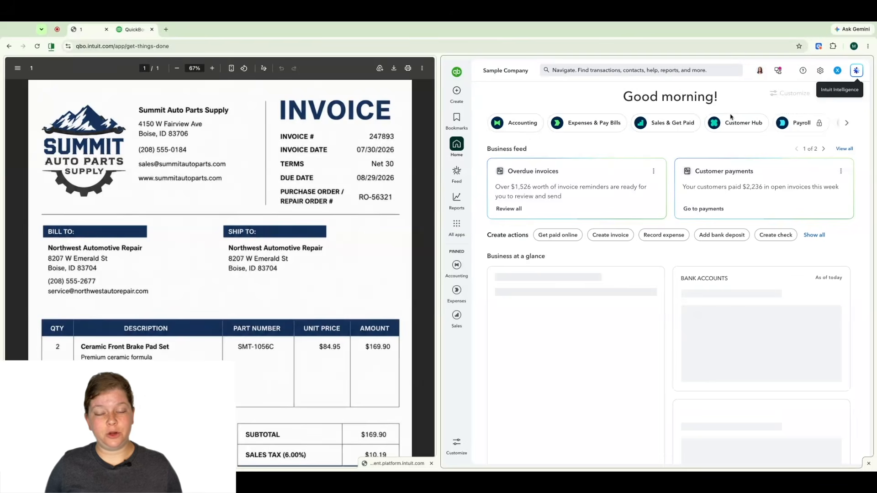
- Start another bill for Summit Auto Parts Supply to test the form without pre-filled content
left_click(457, 91)
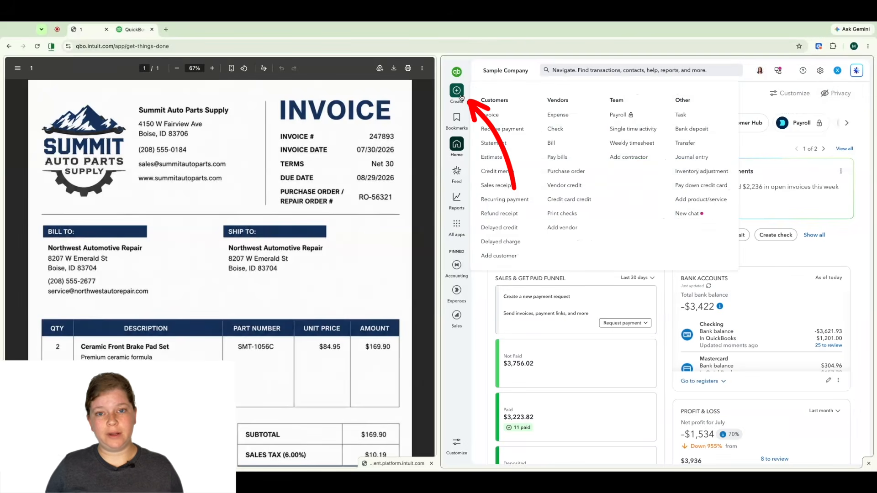
left_click(555, 144)
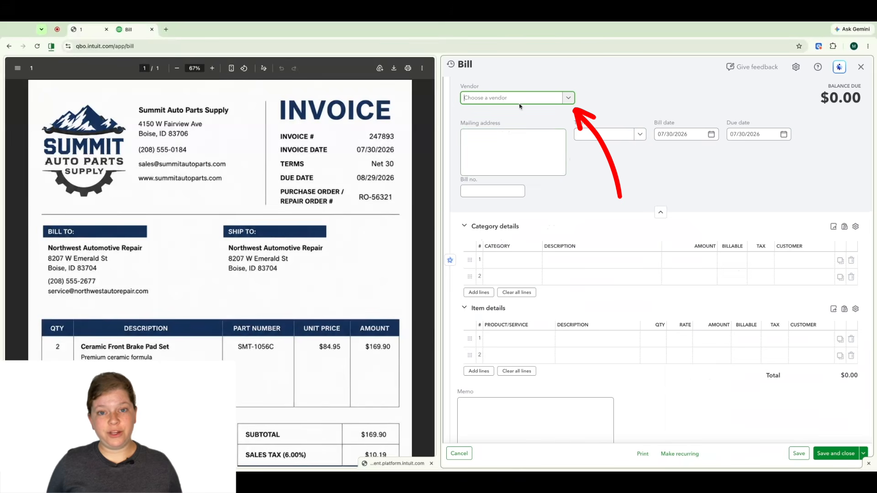
type("summ")
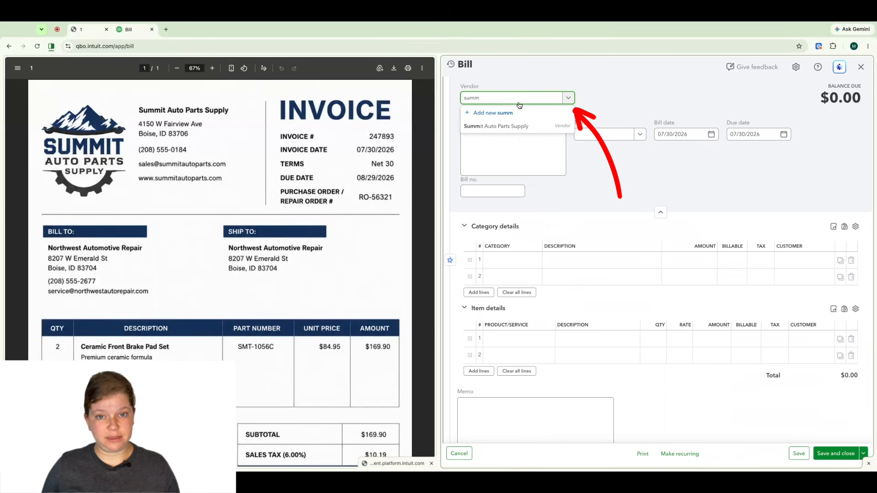
left_click(519, 125)
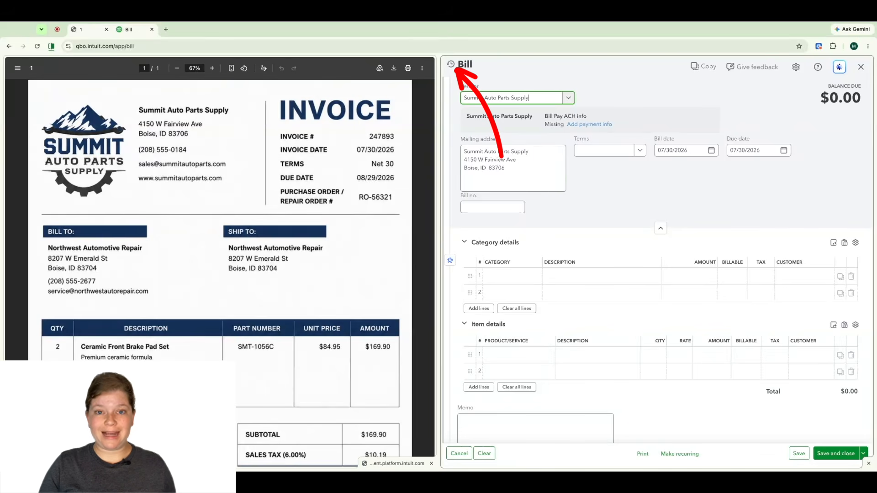
- Review the recent bills and the full list of bill transactions, and return to the home page
left_click(451, 68)
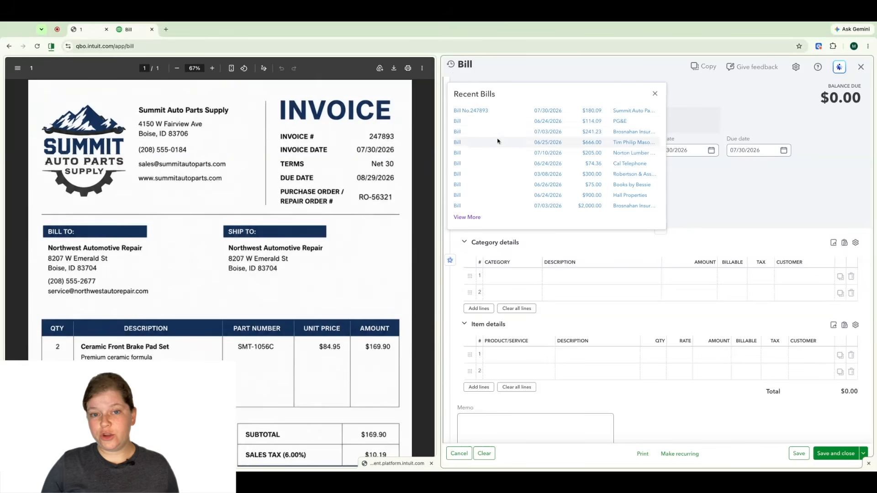
left_click(468, 219)
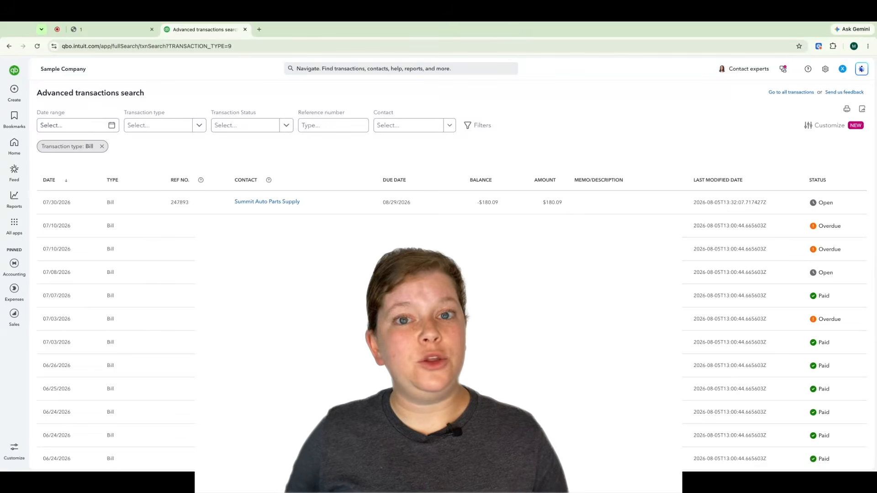
left_click(14, 143)
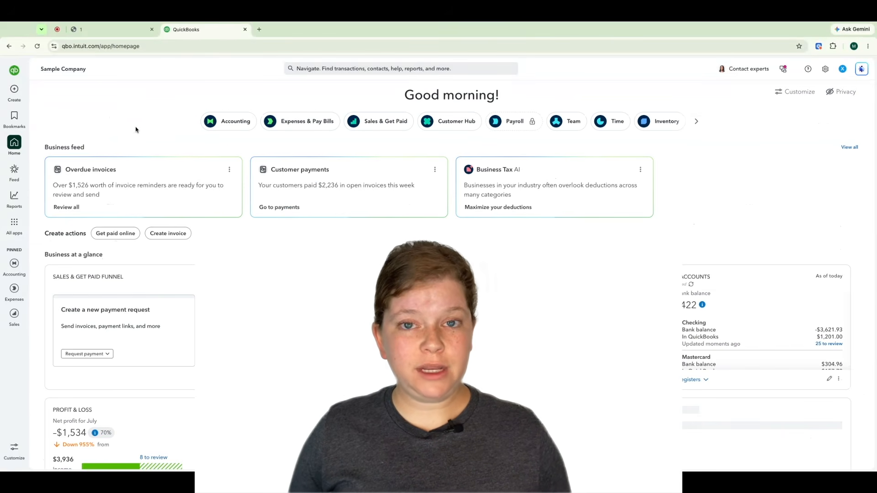
- Open the bills list under Expenses & Pay Bills, check the vendor and bill date filters for unpaid bills, and view the paid bills
left_click(298, 122)
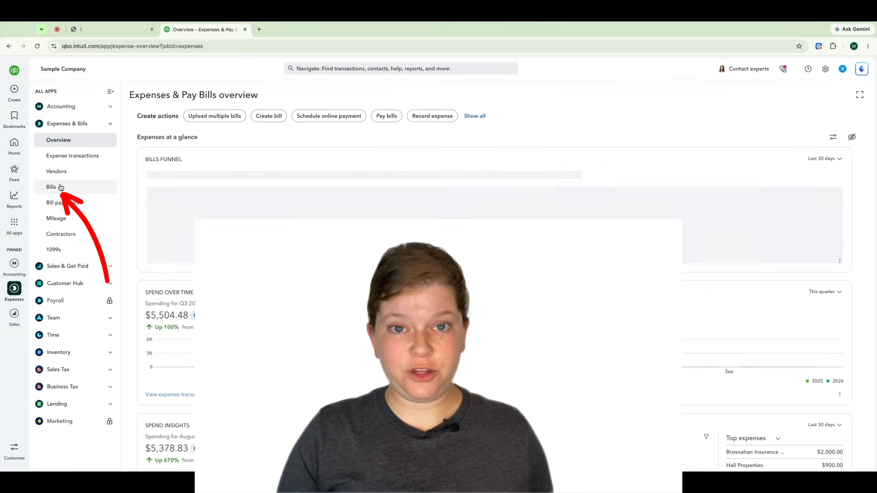
left_click(61, 188)
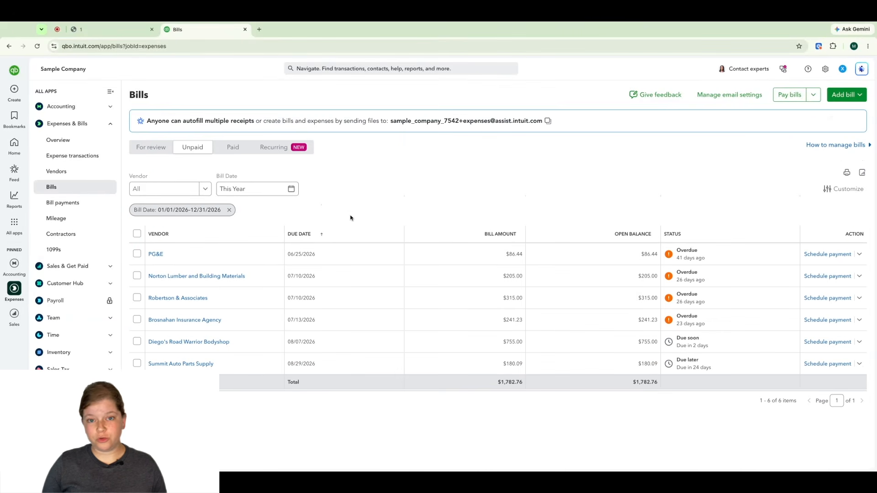
left_click(205, 190)
left_click(291, 189)
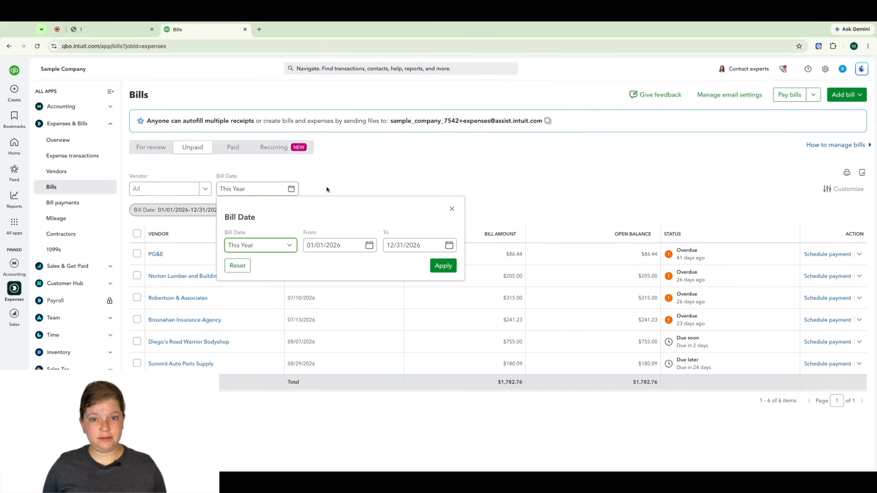
left_click(375, 185)
left_click(232, 148)
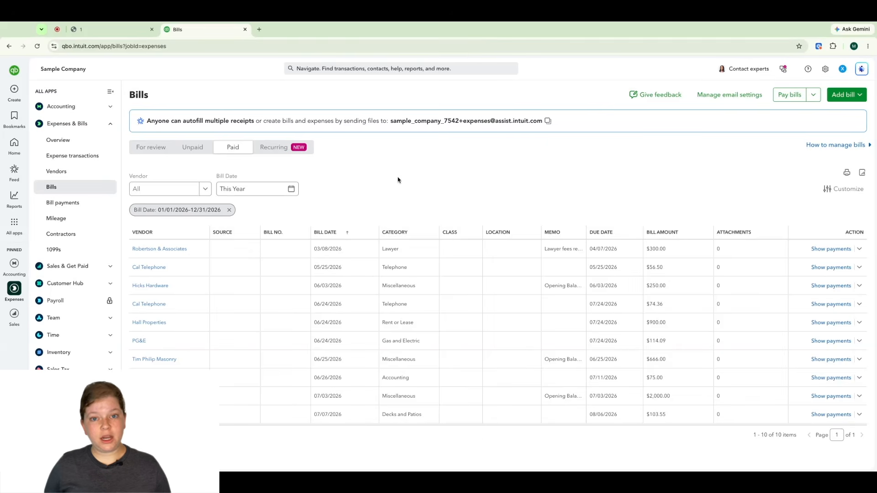
- Open the expense transactions list and limit it to the Bill transaction type
left_click(66, 157)
left_click(180, 182)
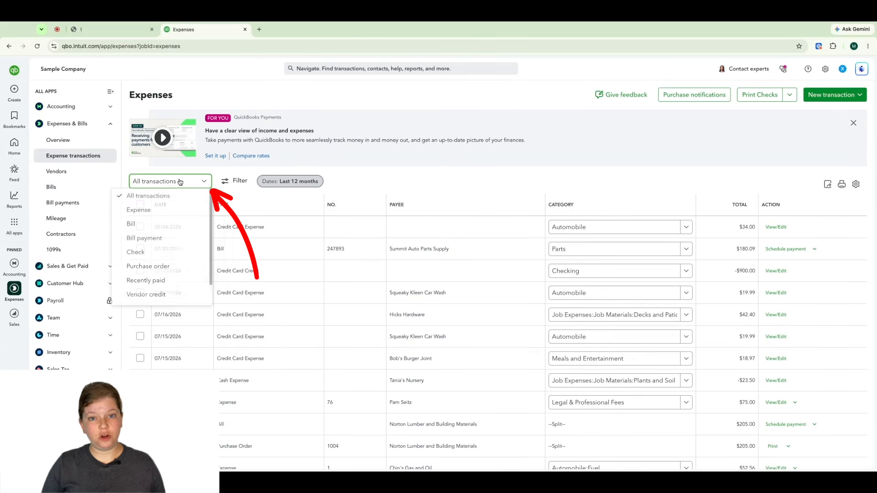
left_click(149, 224)
- Examine the status, date, payee and category filter options for the bill transactions, and apply the filter with its default settings
left_click(240, 181)
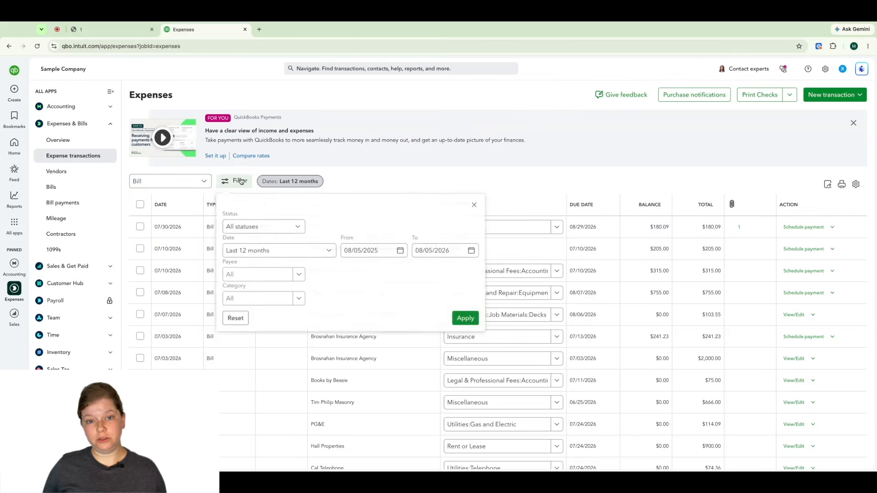
left_click(296, 226)
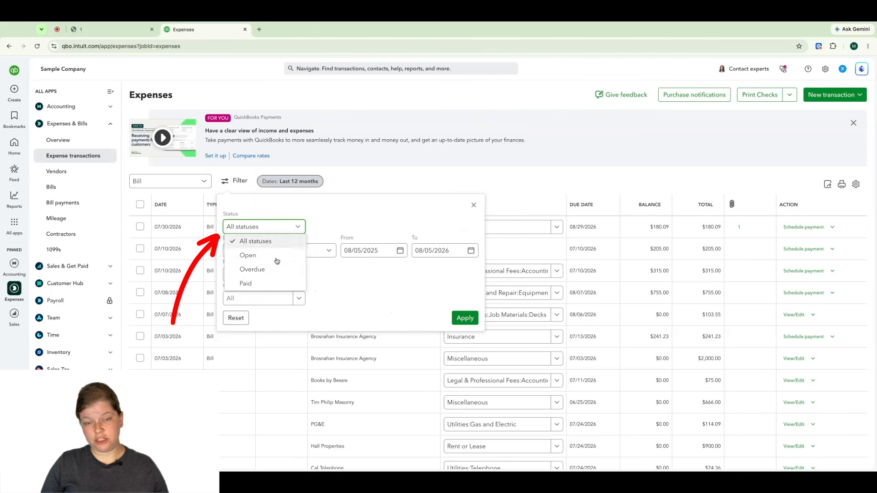
left_click(336, 226)
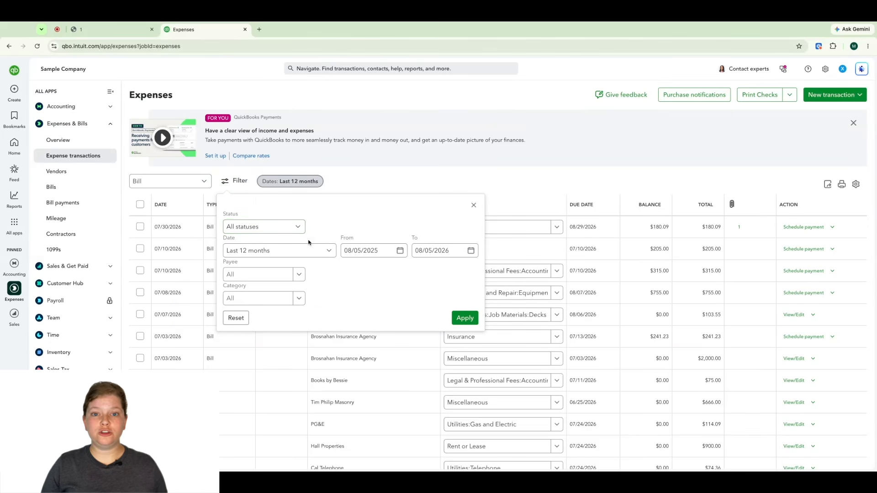
left_click(305, 250)
left_click(334, 235)
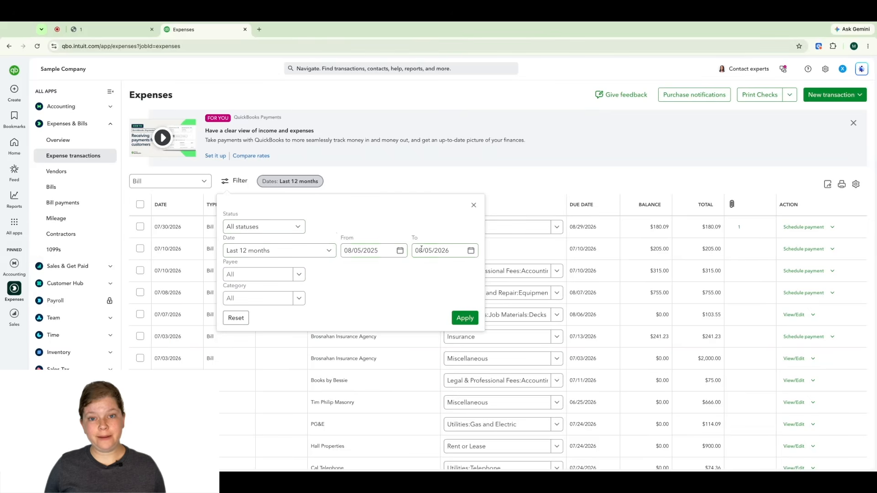
left_click(299, 274)
scroll(294, 329, "down", 5)
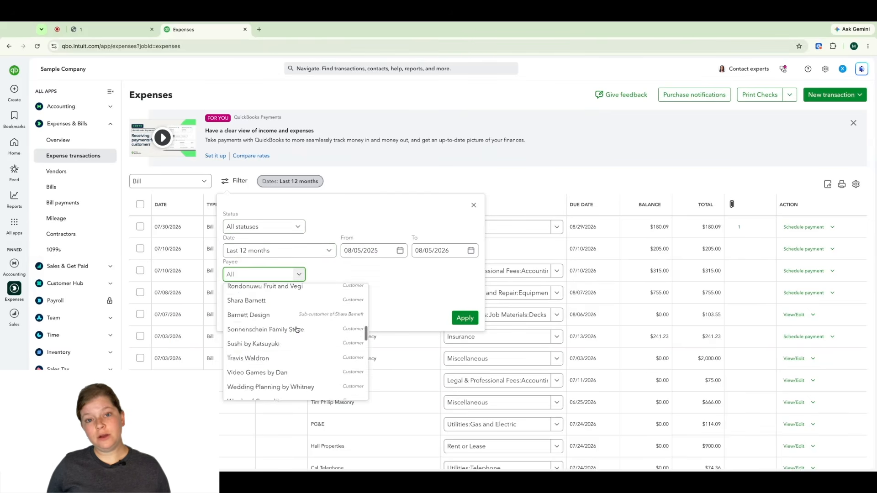
left_click(298, 305)
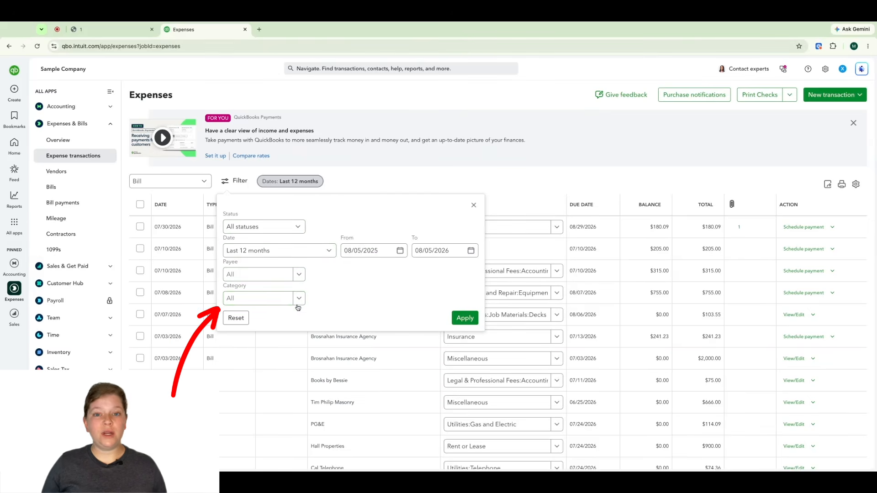
left_click(465, 318)
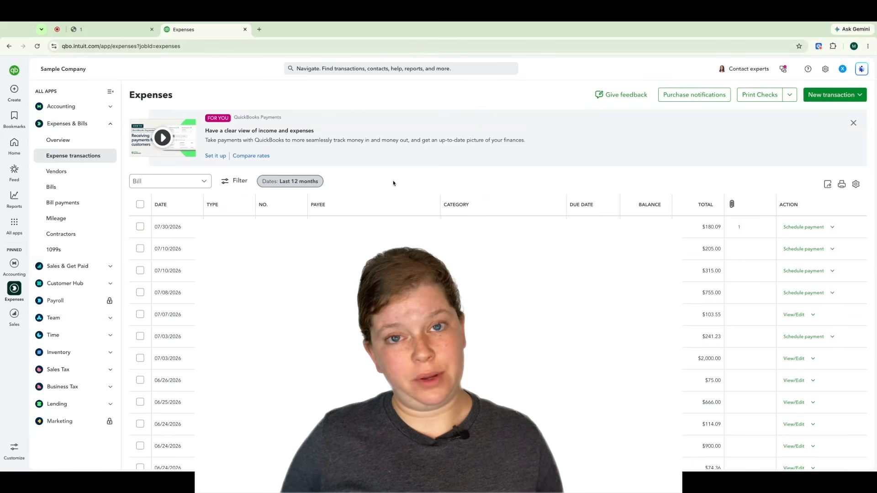
- View the Accounts payable aging summary report from the What you owe group, and return to that group in the standard reports
left_click(15, 195)
scroll(244, 205, "down", 1)
scroll(243, 204, "down", 9)
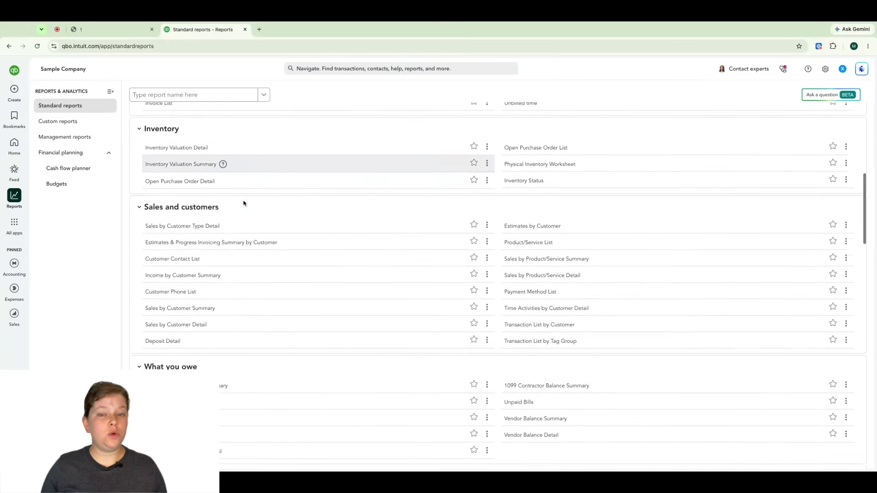
scroll(244, 203, "down", 3)
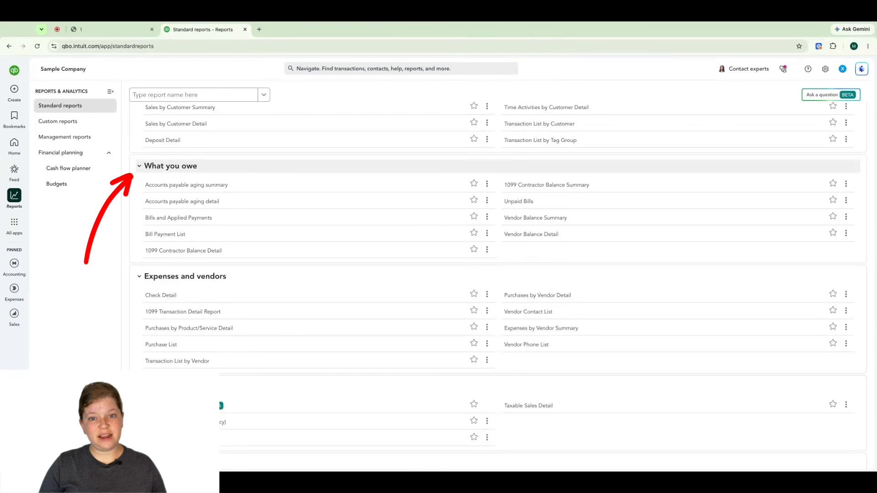
left_click(217, 185)
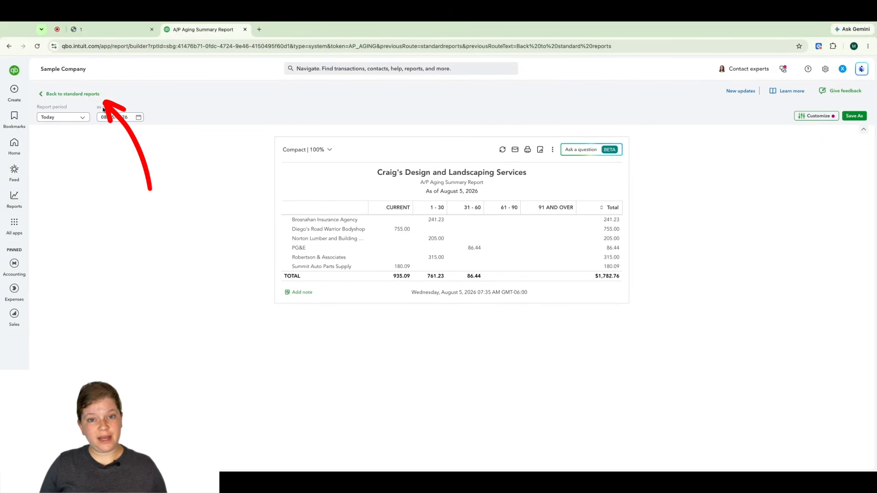
left_click(84, 96)
scroll(274, 215, "down", 2)
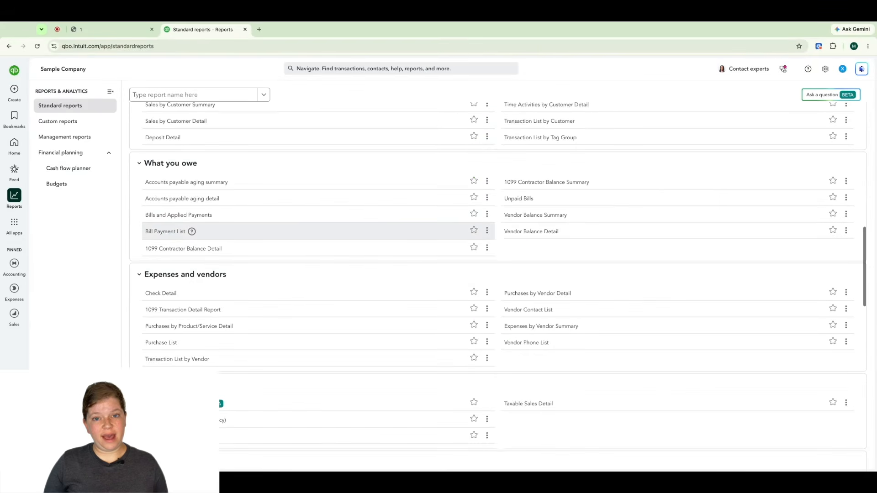